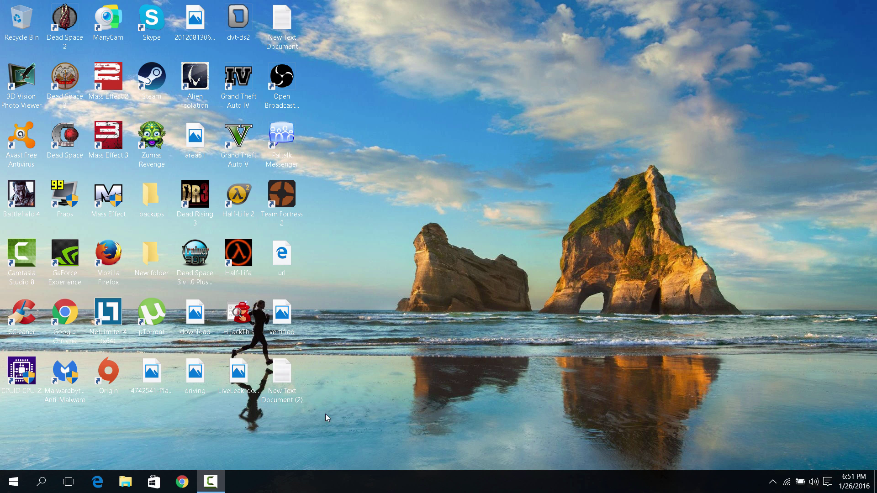
Run CCleaner on the checked Google Chrome items under Applications, then close CCleaner.
{"action": "double_click", "coordinate": [9, 332]}
{"action": "double_click", "coordinate": [384, 4]}
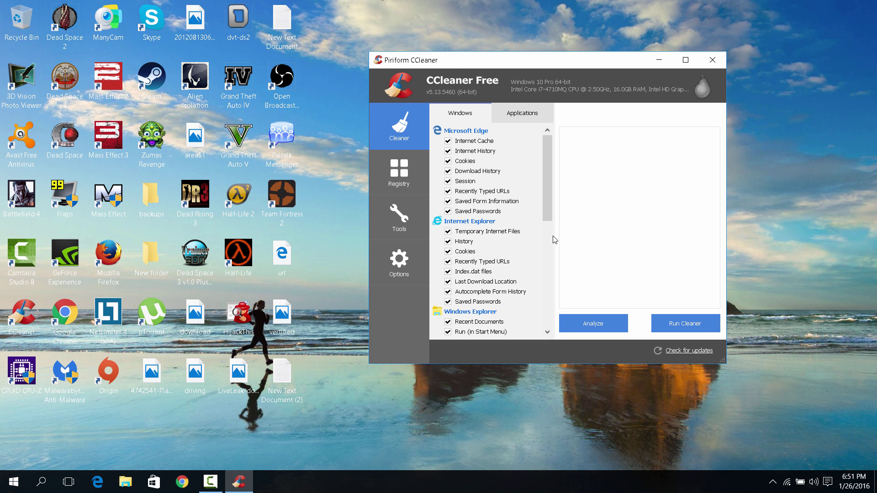
{"action": "mouse_move", "coordinate": [547, 225]}
{"action": "left_mouse_down"}
{"action": "mouse_move", "coordinate": [542, 328]}
{"action": "mouse_move", "coordinate": [510, 171]}
{"action": "mouse_move", "coordinate": [546, 262]}
{"action": "left_mouse_up"}
{"action": "left_click", "coordinate": [509, 117]}
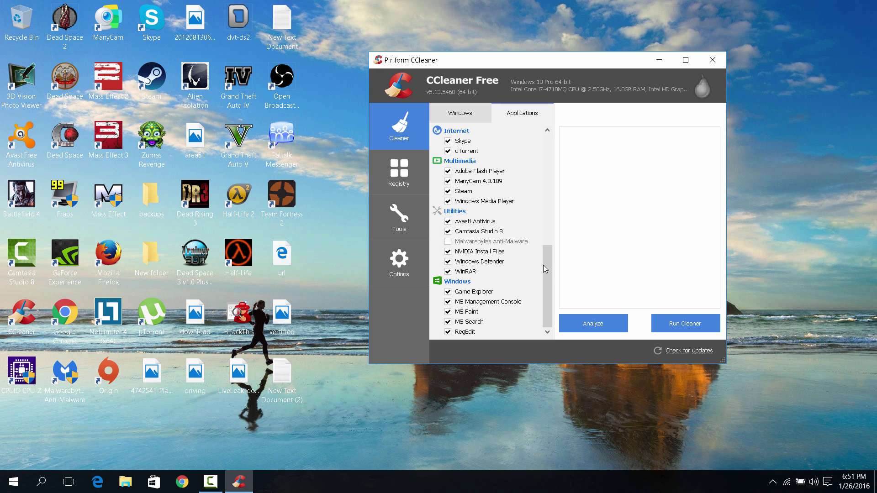
{"action": "left_click", "coordinate": [681, 323]}
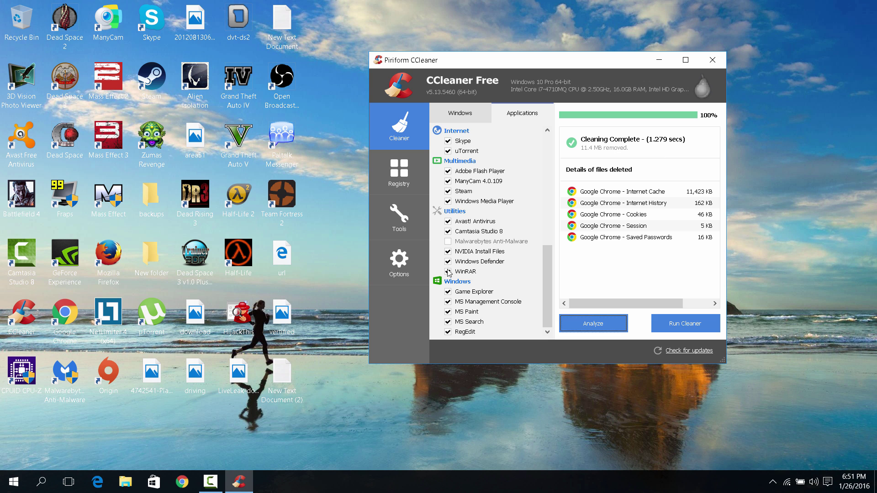
{"action": "left_click", "coordinate": [713, 60]}
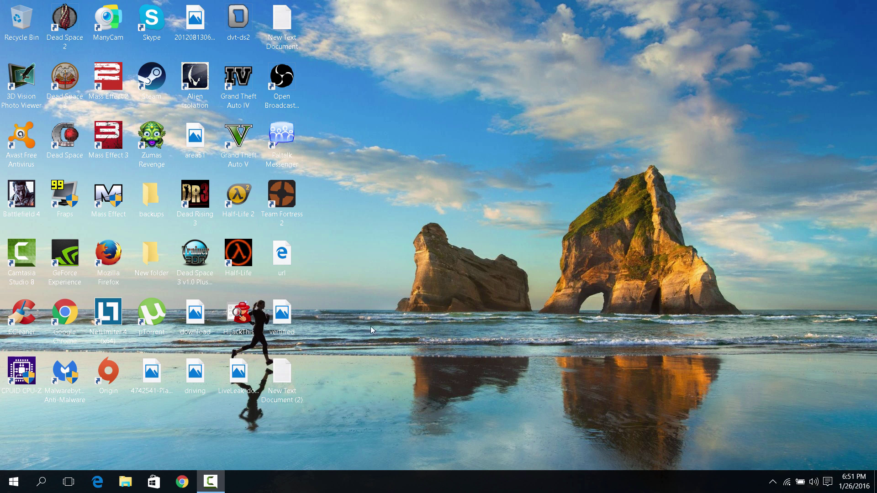
Bring up the taskbar's context menu to reach Task Manager.
{"action": "right_click", "coordinate": [447, 477]}
Open Task Manager's Startup list and check the avast! Antivirus and NetLimiter Client entries.
{"action": "left_click", "coordinate": [497, 415]}
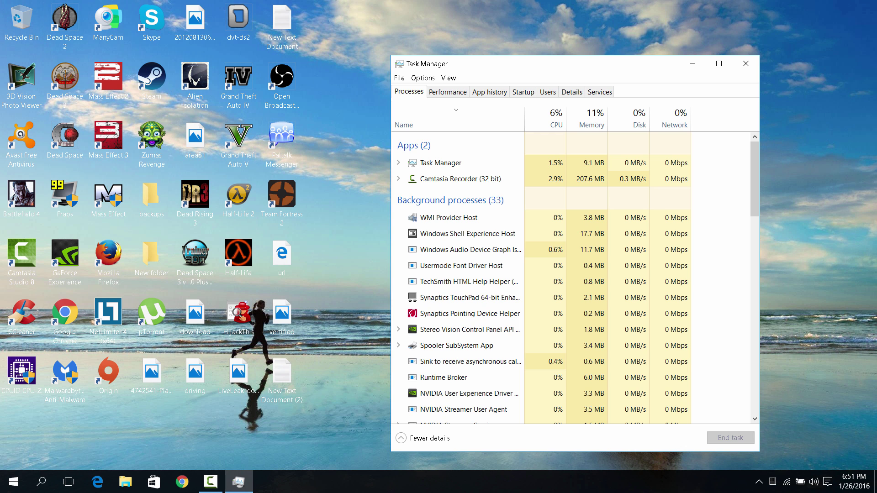
{"action": "left_click", "coordinate": [513, 94]}
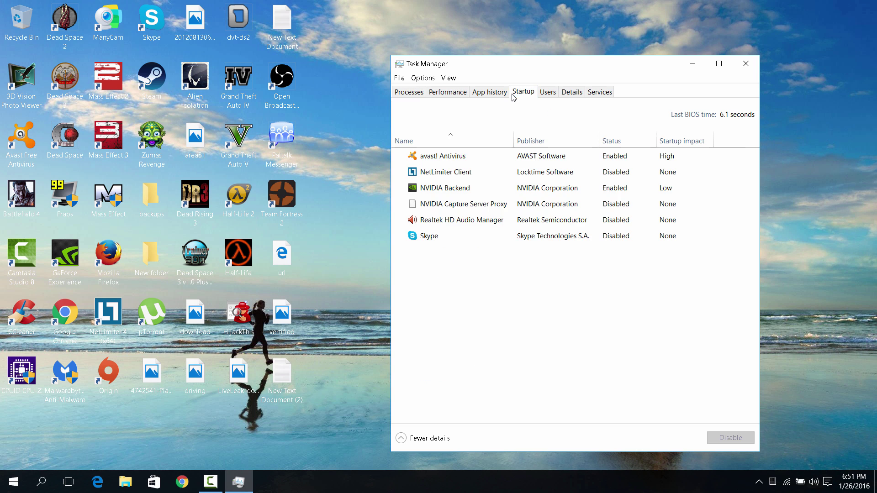
{"action": "right_click", "coordinate": [478, 156]}
{"action": "right_click", "coordinate": [441, 172]}
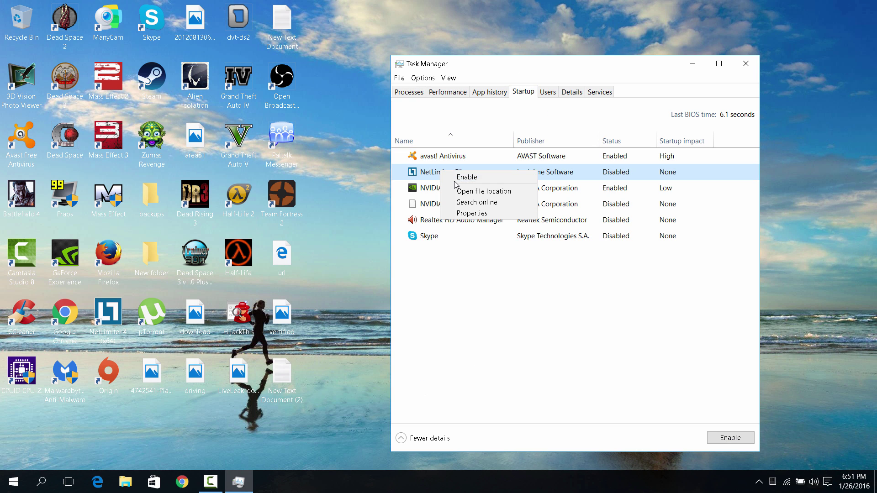
Disable then re-enable NVIDIA Backend at startup, and close Task Manager.
{"action": "right_click", "coordinate": [438, 193]}
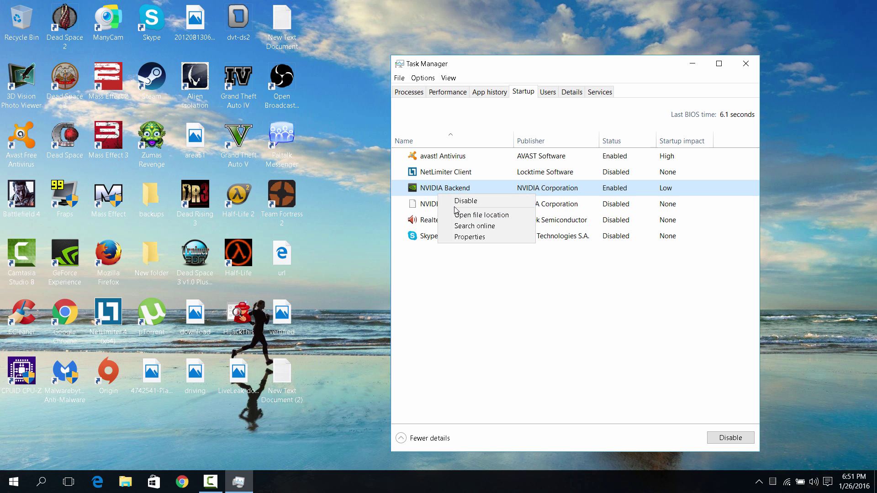
{"action": "left_click", "coordinate": [456, 203]}
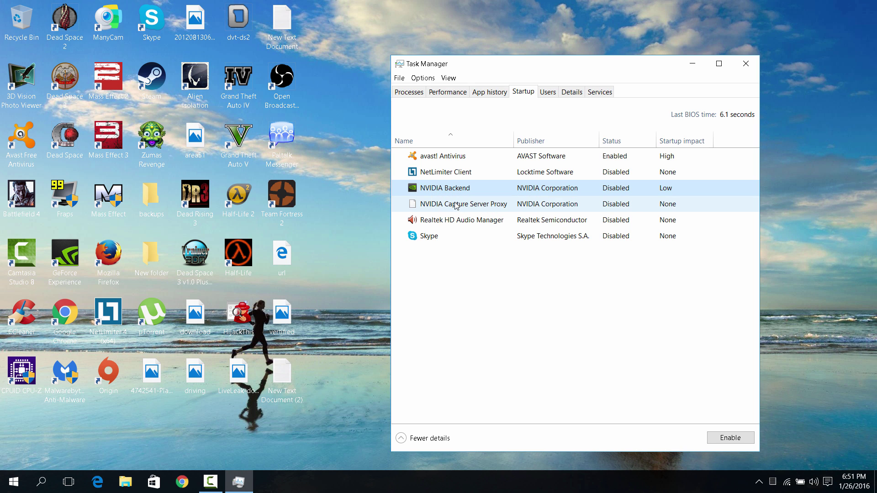
{"action": "right_click", "coordinate": [456, 185]}
{"action": "left_click", "coordinate": [468, 192]}
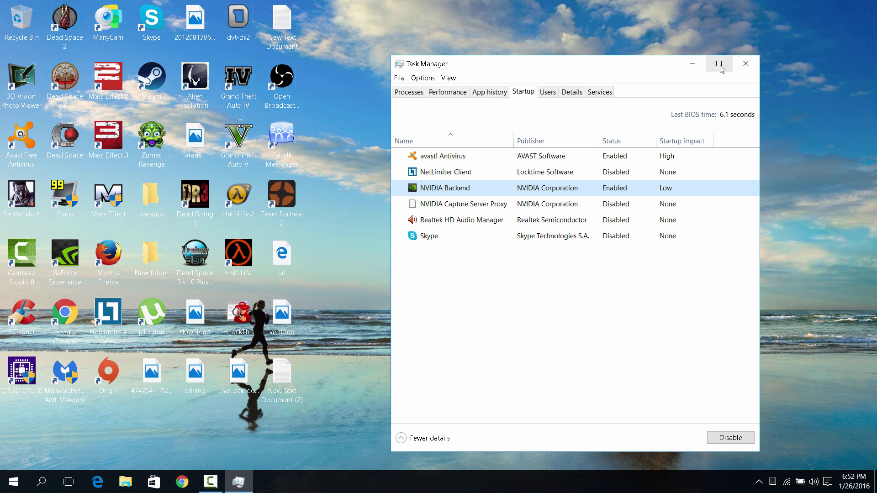
{"action": "left_click", "coordinate": [744, 65]}
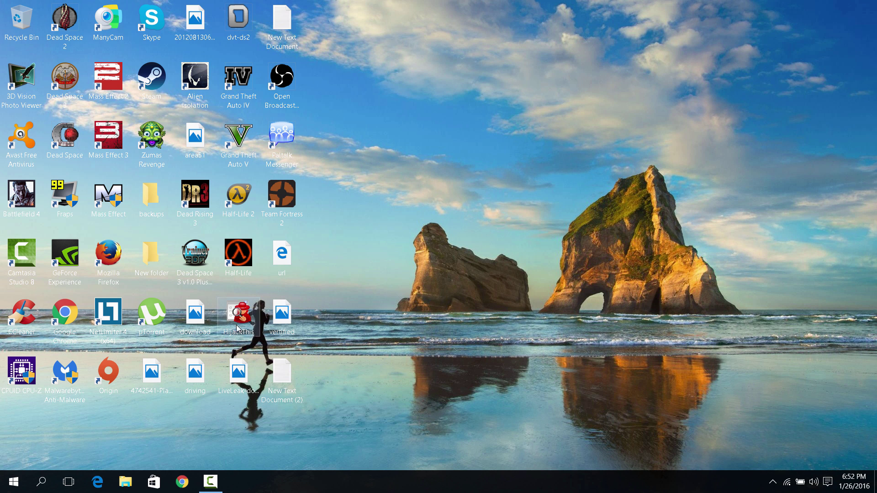
{"action": "left_click", "coordinate": [183, 484]}
{"action": "type", "text": "hi"}
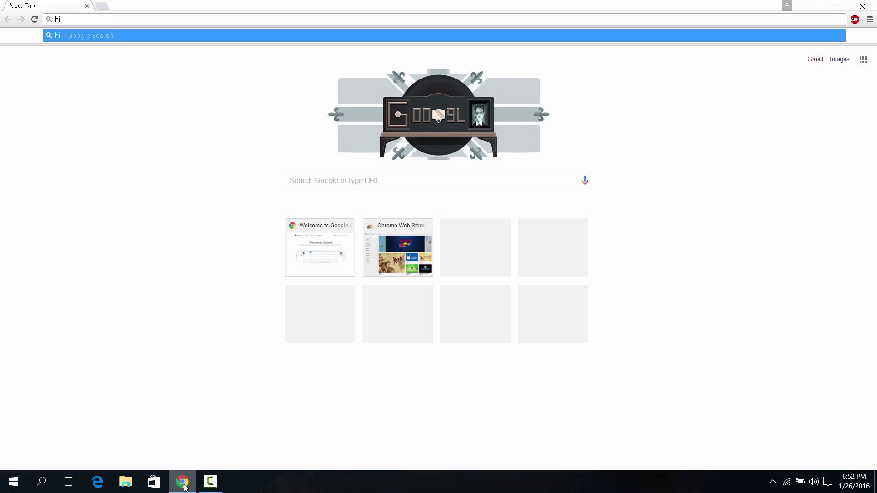
{"action": "type", "text": "gackthis"}
{"action": "key", "text": "Return"}
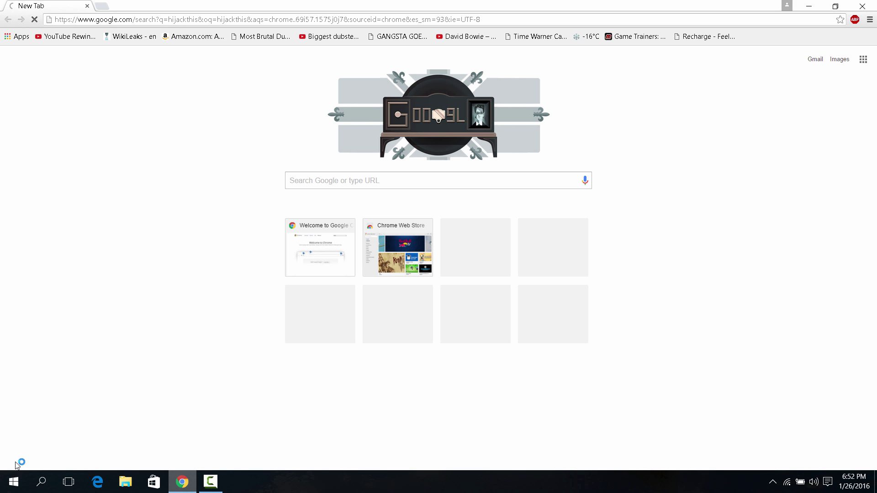
{"action": "left_click", "coordinate": [143, 112]}
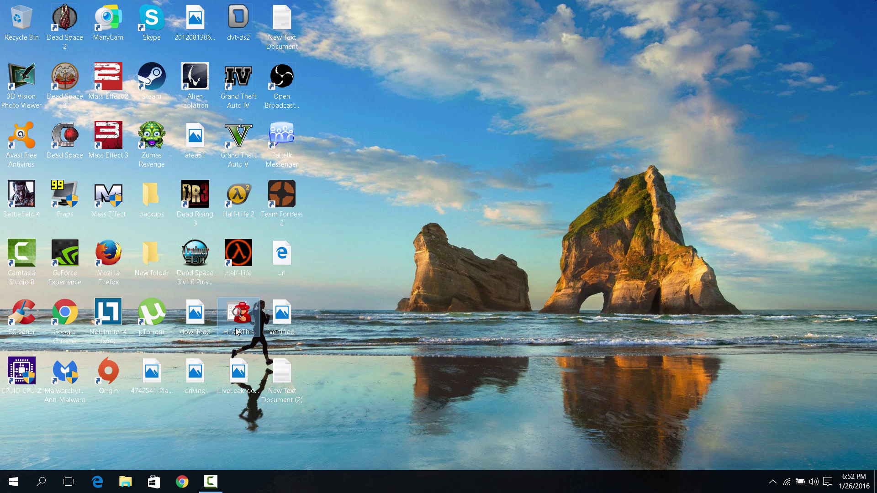
Launch HijackThis, run a system scan only, review the results, and close it.
{"action": "right_click", "coordinate": [236, 328]}
{"action": "mouse_move", "coordinate": [297, 68]}
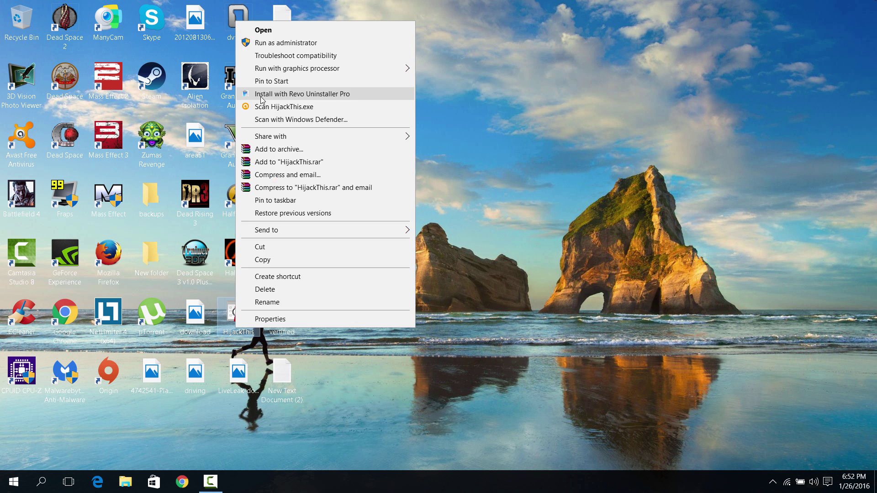
{"action": "left_click", "coordinate": [263, 30]}
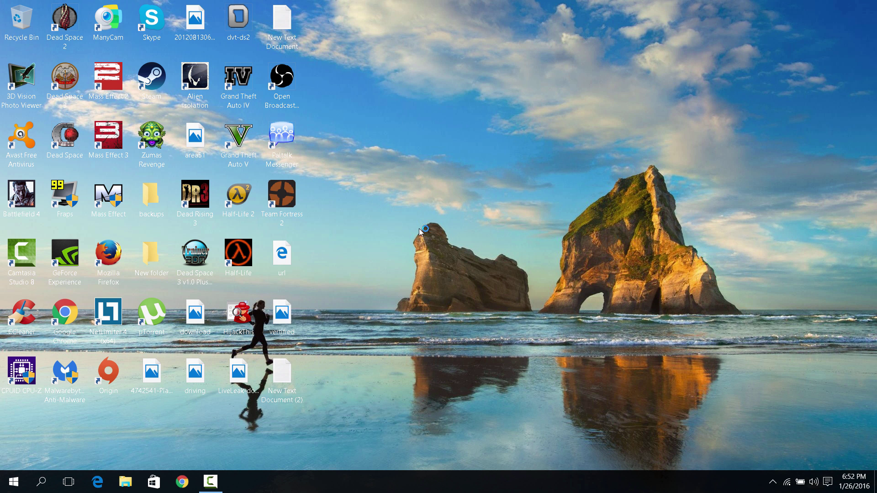
{"action": "left_click", "coordinate": [302, 358]}
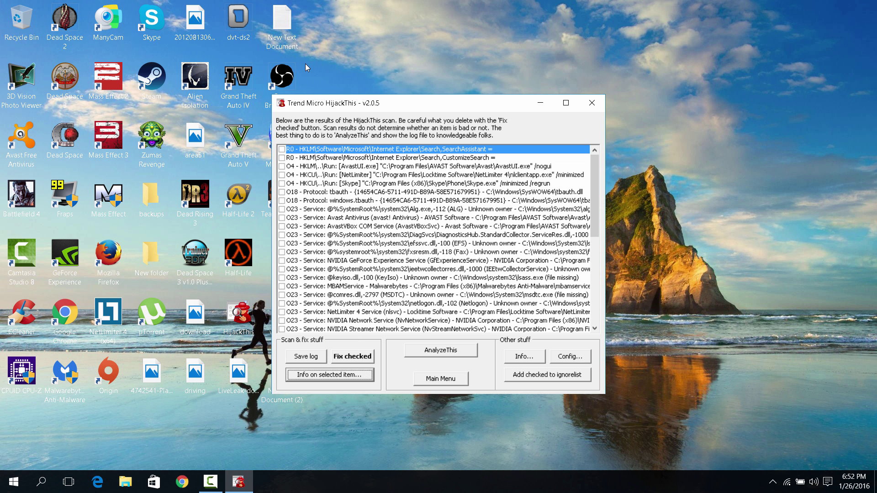
{"action": "left_click", "coordinate": [583, 110]}
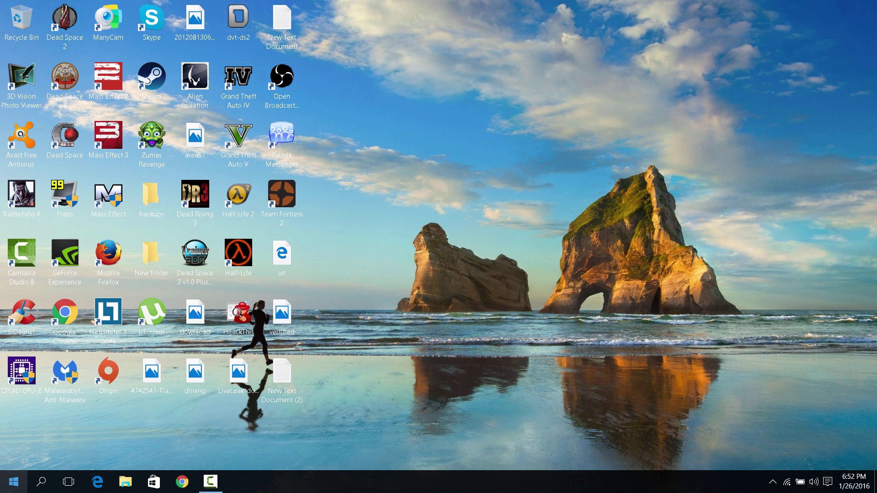
Open Performance Options via Control Panel > System and Security > System > Advanced system settings.
{"action": "right_click", "coordinate": [13, 481]}
{"action": "left_click", "coordinate": [36, 389]}
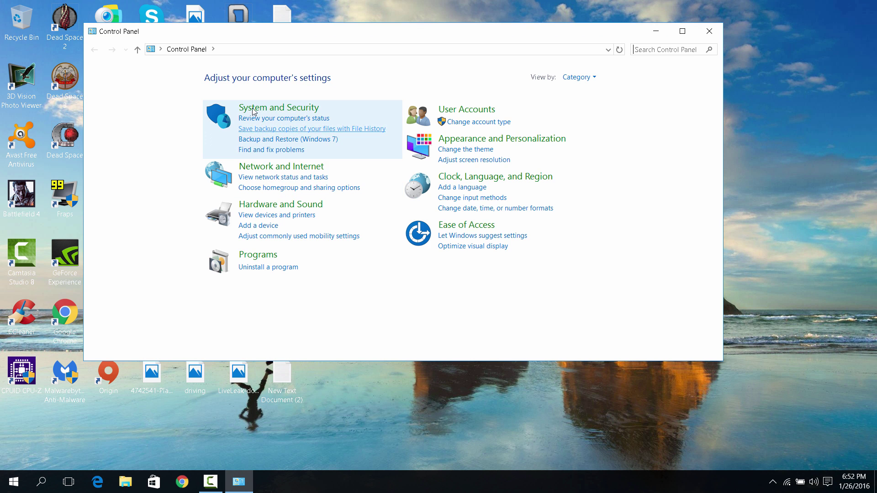
{"action": "left_click", "coordinate": [248, 110]}
{"action": "left_click", "coordinate": [248, 145]}
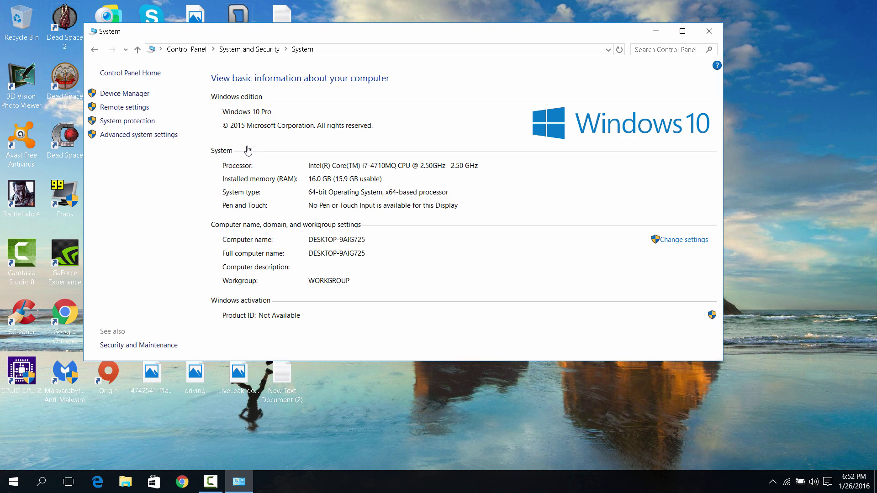
{"action": "left_click", "coordinate": [155, 139]}
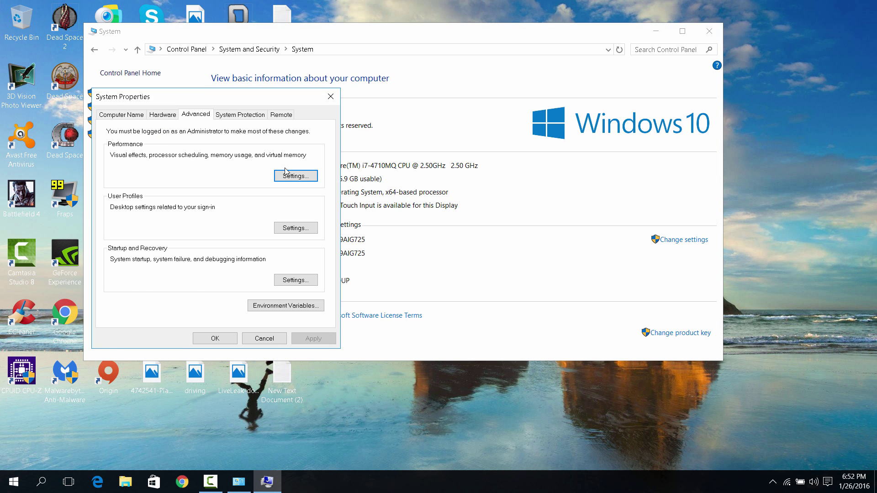
{"action": "left_click", "coordinate": [293, 176]}
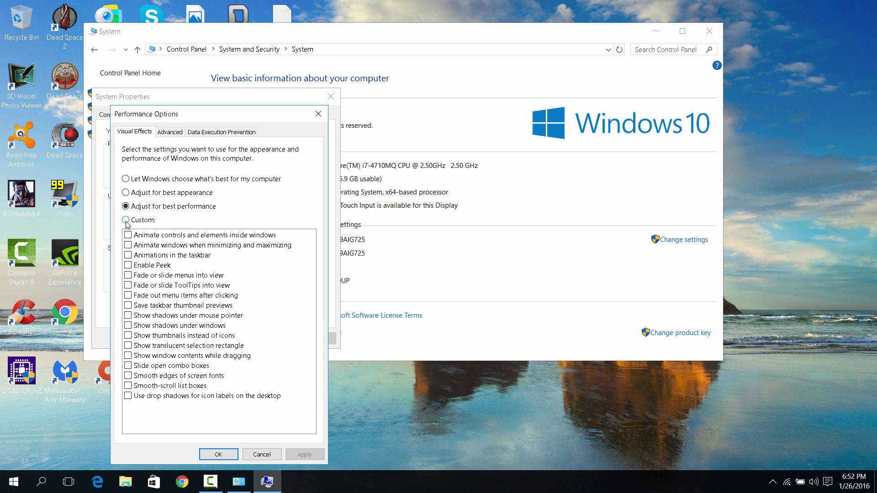
Confirm the paging file stays automatically managed, then close all the system windows.
{"action": "left_click", "coordinate": [177, 130]}
{"action": "left_click", "coordinate": [280, 289]}
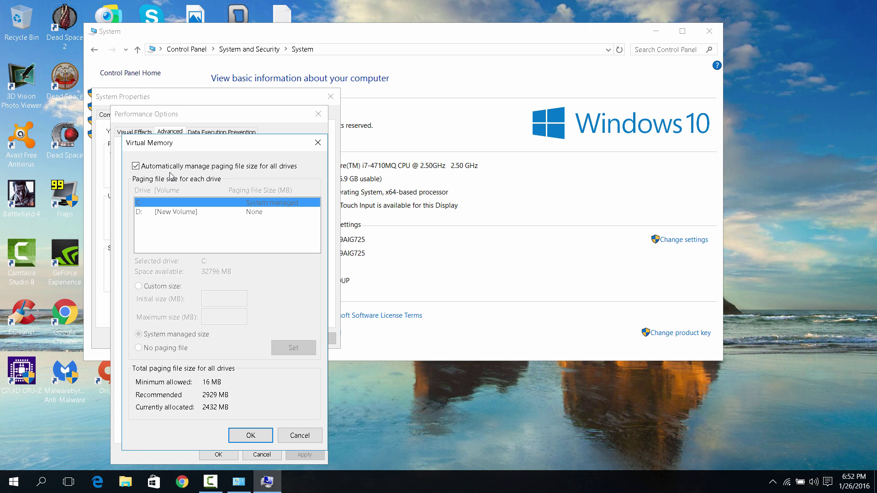
{"action": "left_click", "coordinate": [318, 142]}
{"action": "left_click", "coordinate": [318, 114]}
{"action": "left_click", "coordinate": [330, 96]}
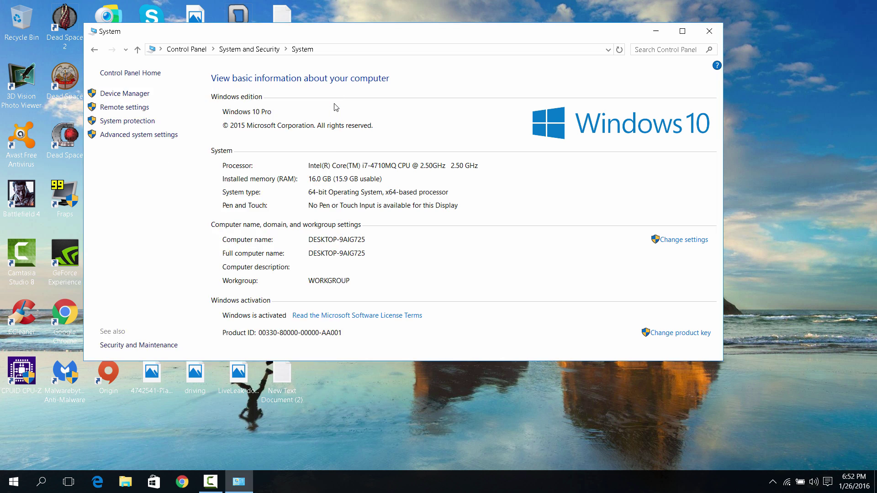
{"action": "left_click", "coordinate": [717, 25]}
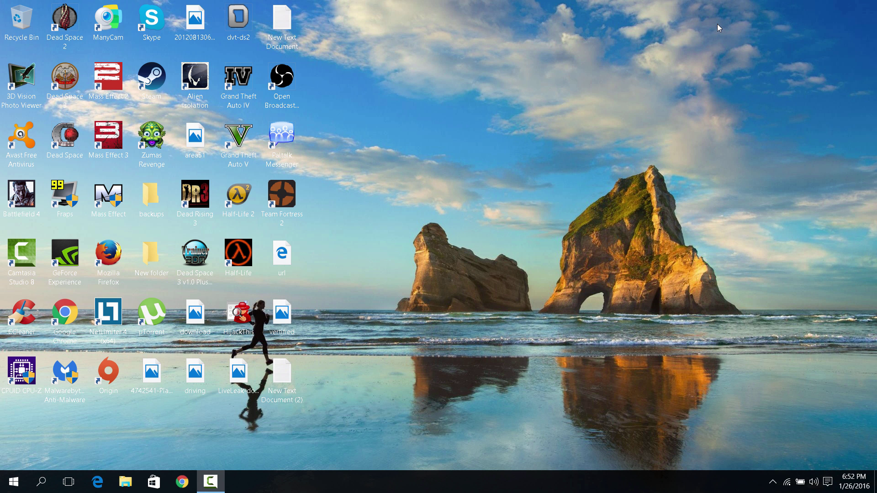
Open Control Panel, then search 'winodws update' and open Windows Update settings.
{"action": "right_click", "coordinate": [14, 482]}
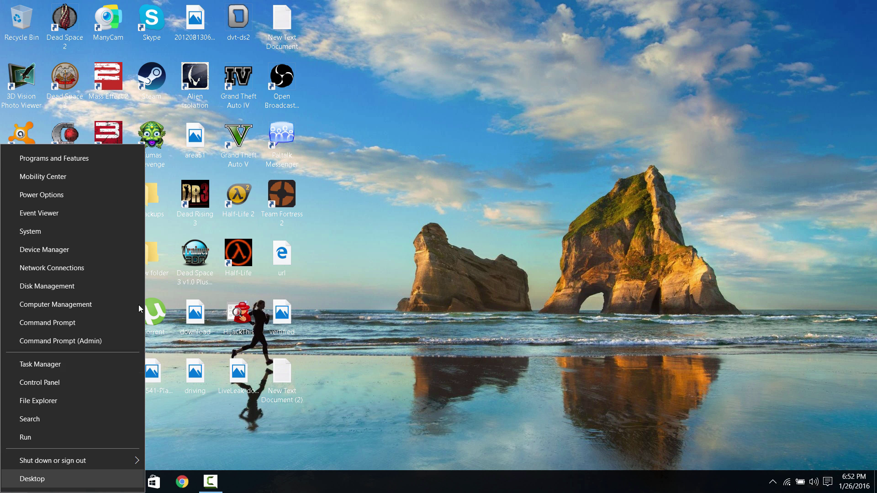
{"action": "left_click", "coordinate": [84, 377]}
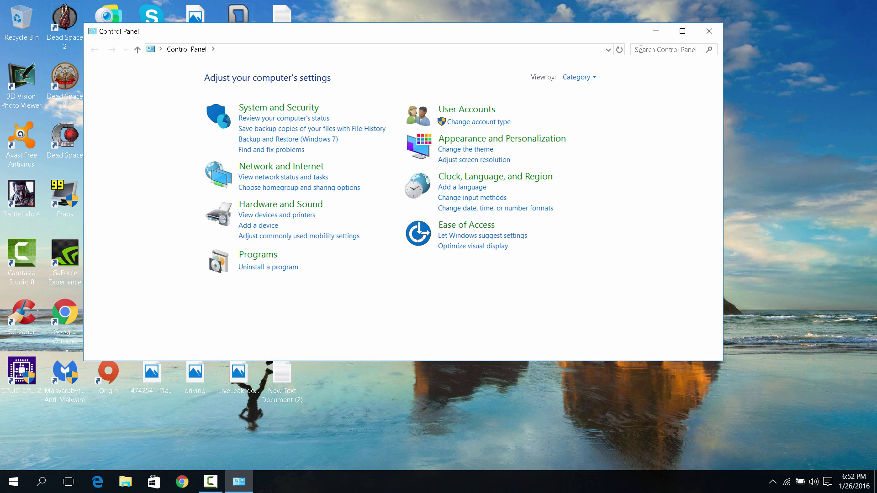
{"action": "left_click", "coordinate": [642, 51]}
{"action": "type", "text": "w"}
{"action": "right_click", "coordinate": [13, 482]}
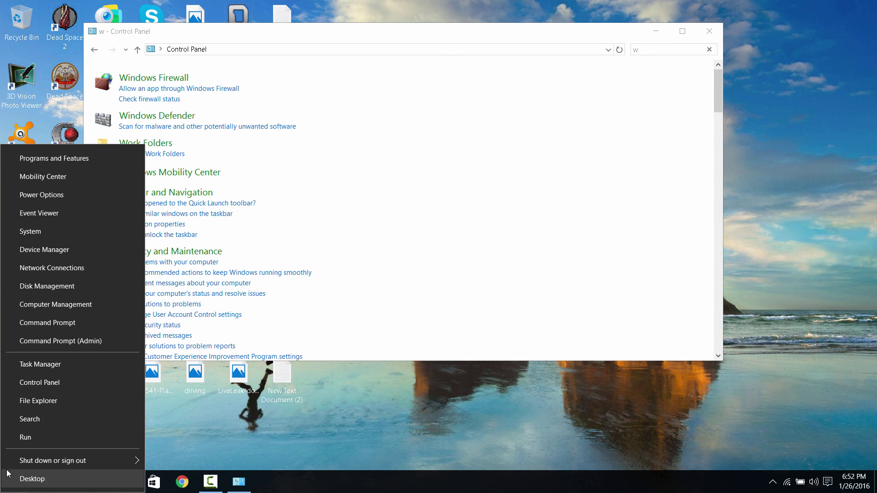
{"action": "left_click", "coordinate": [19, 418]}
{"action": "type", "text": "winodws update"}
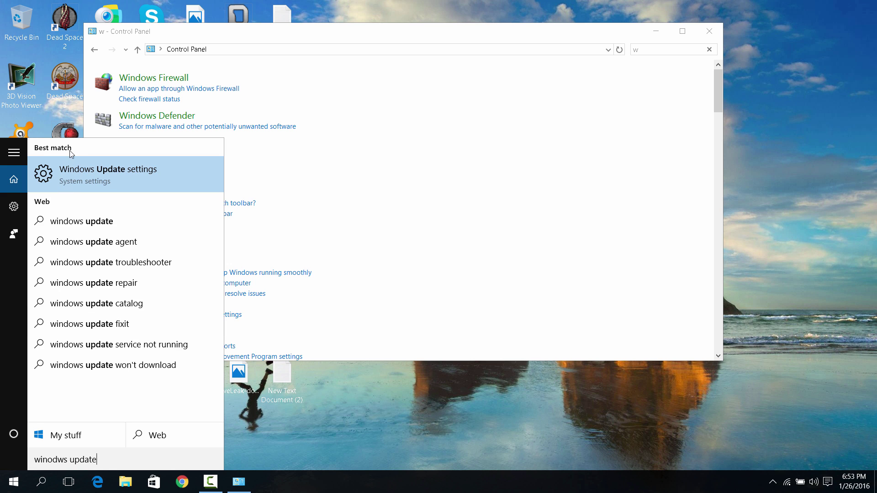
{"action": "left_click", "coordinate": [73, 180]}
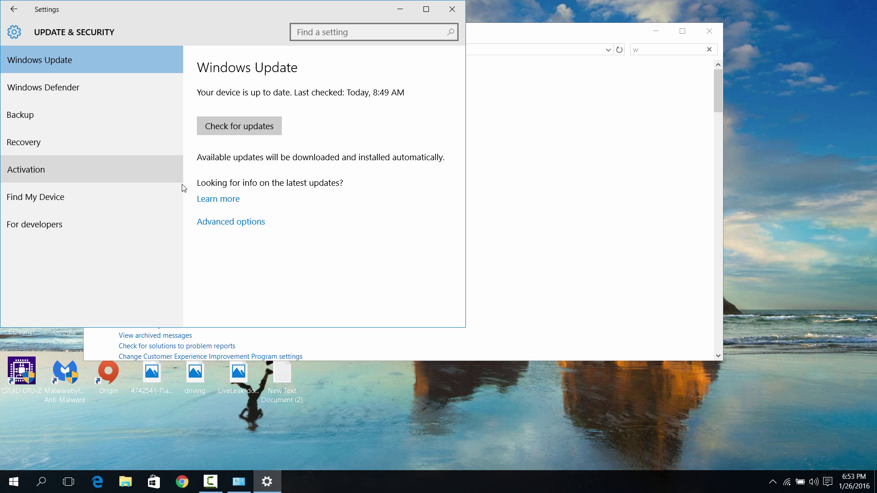
Toggle updates from more than one place on then off, and close Settings and Control Panel.
{"action": "left_click", "coordinate": [211, 223]}
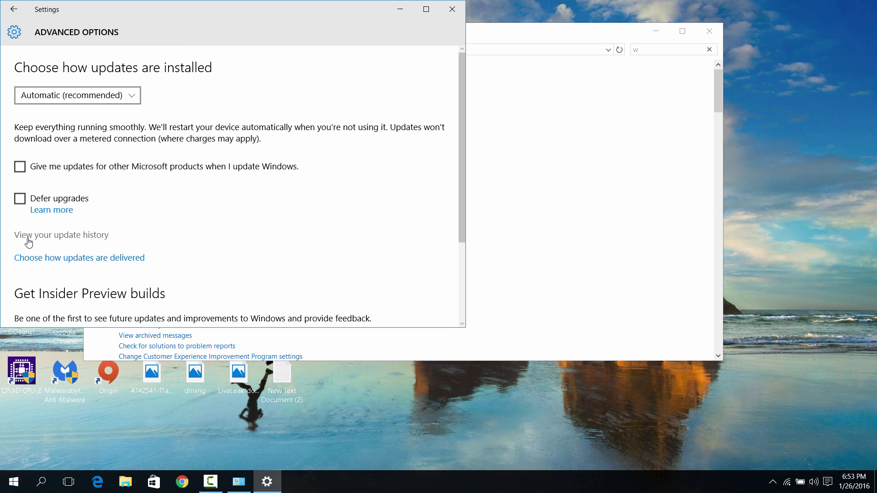
{"action": "left_click", "coordinate": [34, 258]}
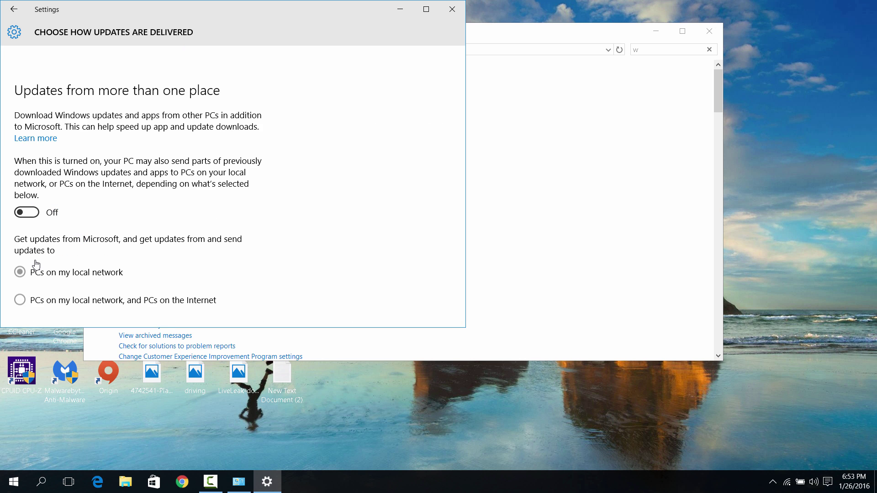
{"action": "double_click", "coordinate": [101, 9]}
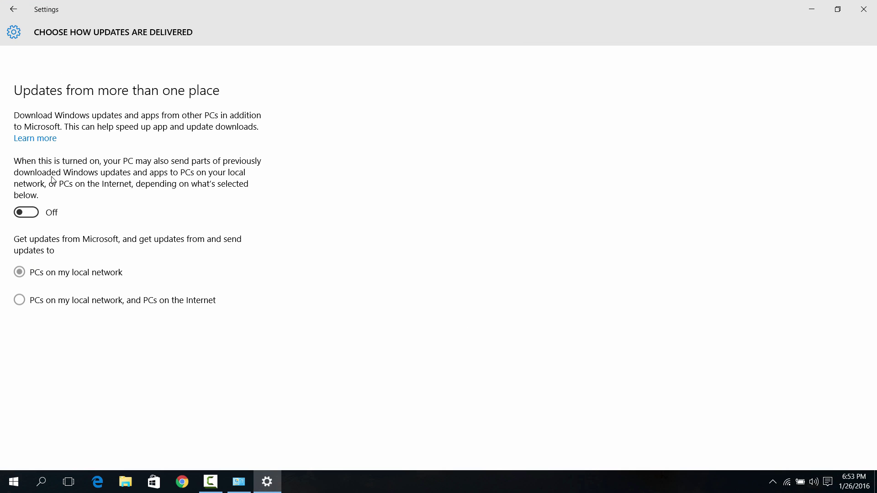
{"action": "left_click", "coordinate": [32, 215]}
{"action": "left_click", "coordinate": [26, 213]}
{"action": "left_click", "coordinate": [863, 9]}
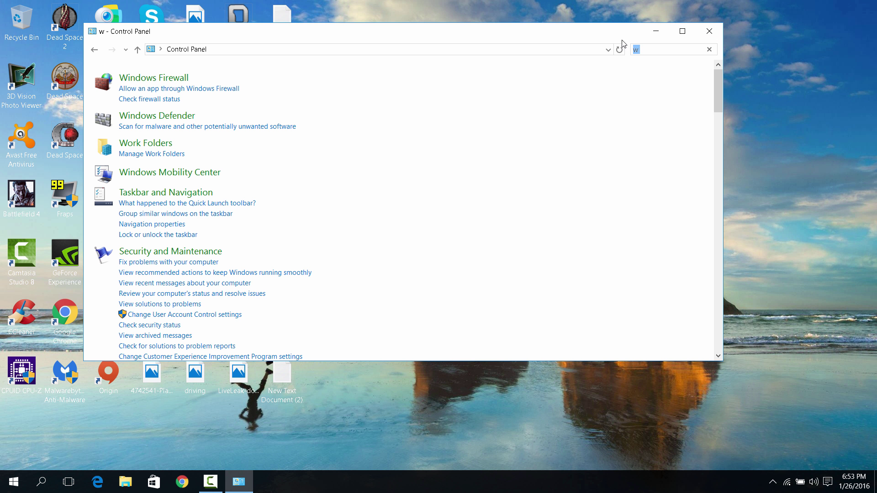
{"action": "left_click", "coordinate": [708, 33]}
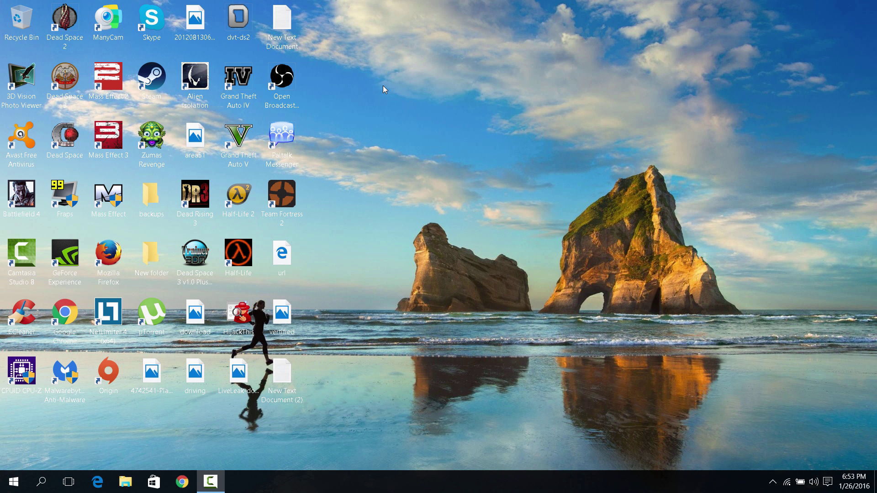
Launch Malwarebytes Anti-Malware by searching 'mal'.
{"action": "right_click", "coordinate": [13, 482]}
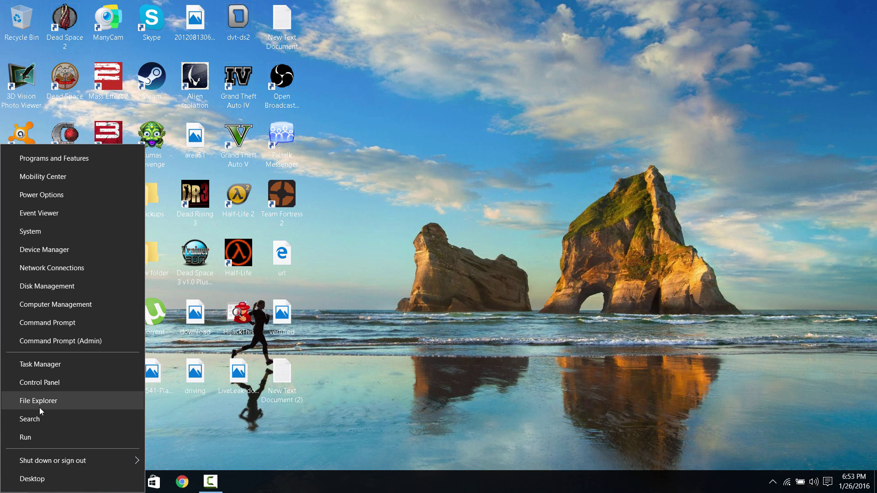
{"action": "left_click", "coordinate": [37, 416]}
{"action": "type", "text": "mal"}
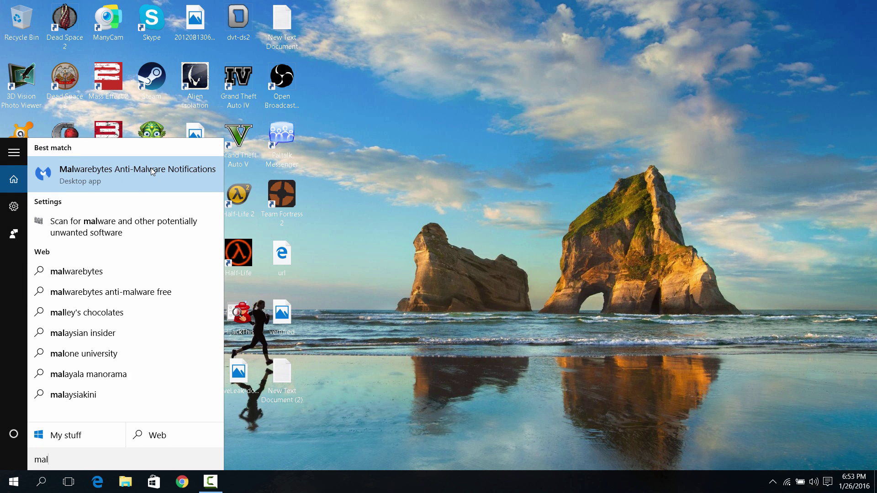
{"action": "right_click", "coordinate": [151, 168]}
{"action": "left_click", "coordinate": [174, 185]}
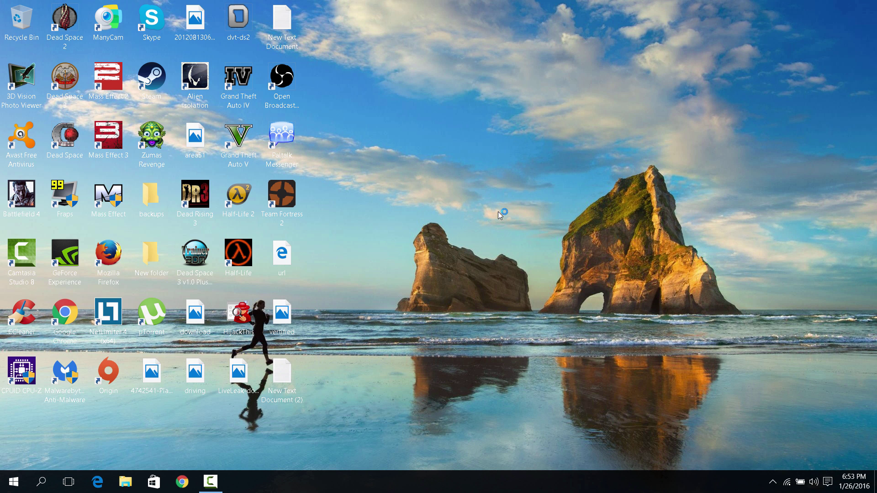
Update the Malwarebytes databases and start a threat scan.
{"action": "key", "text": "super+x"}
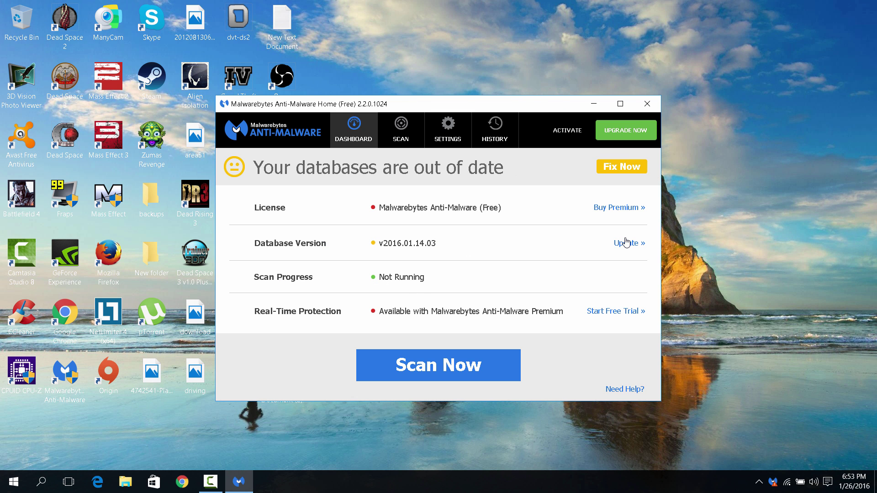
{"action": "left_click", "coordinate": [626, 243]}
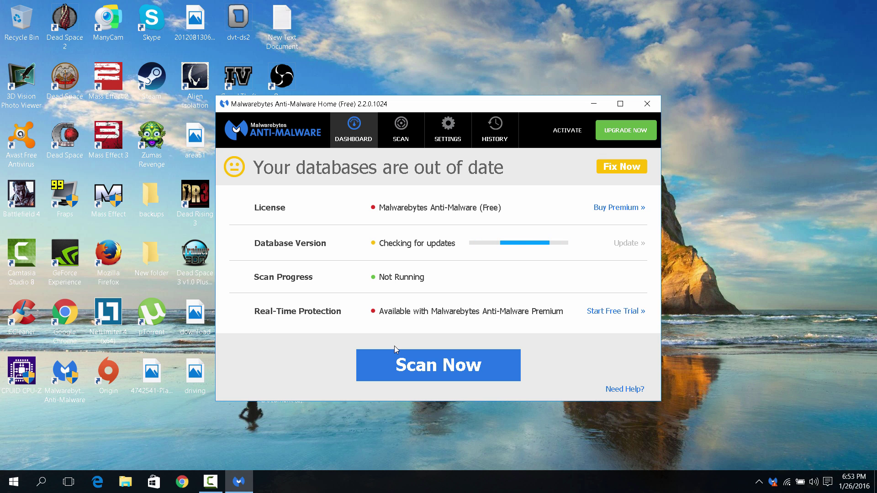
{"action": "left_click", "coordinate": [411, 365]}
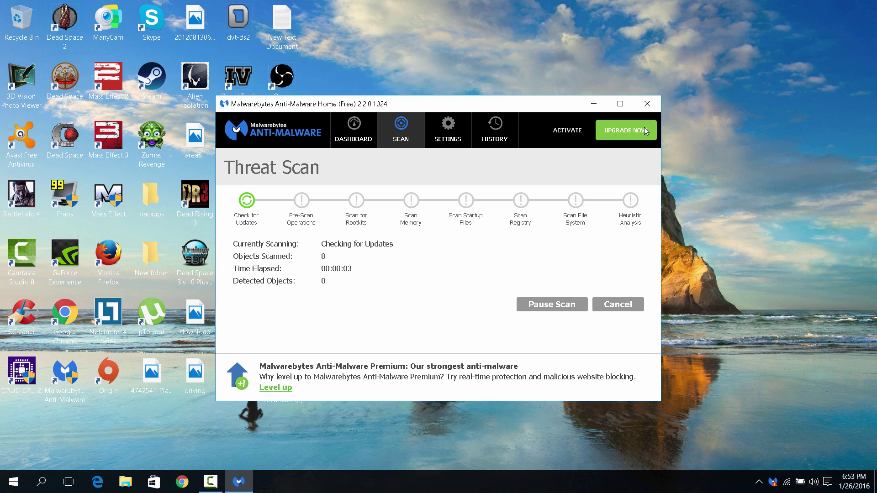
Close Malwarebytes, open Avast from the tray overflow, confirm it reports protected, then close it.
{"action": "left_click", "coordinate": [647, 104]}
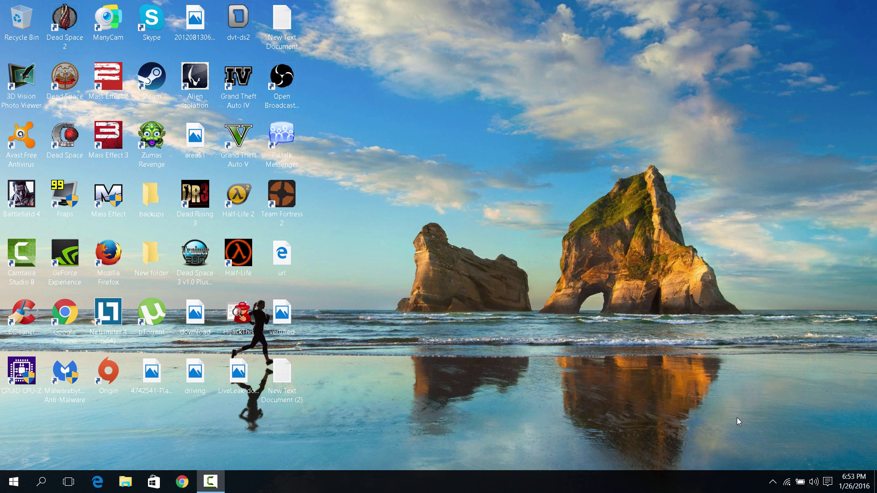
{"action": "left_click", "coordinate": [773, 482]}
{"action": "left_click", "coordinate": [784, 458]}
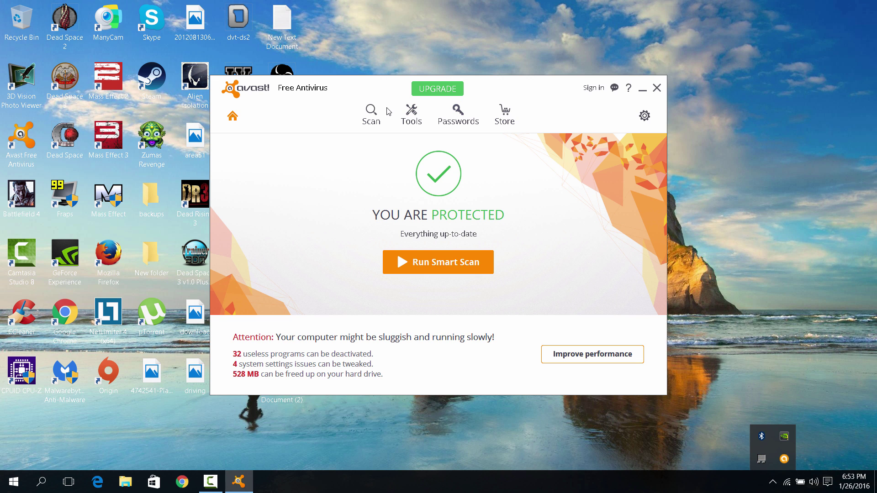
{"action": "left_click", "coordinate": [656, 88]}
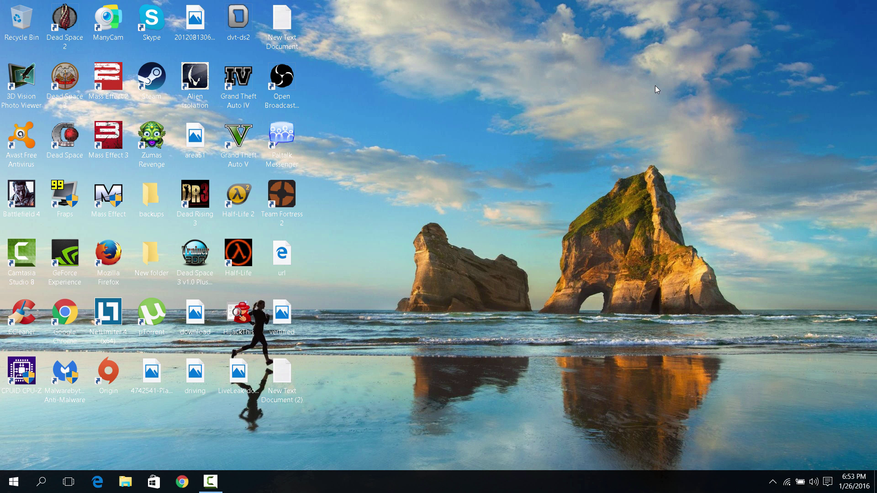
Open NVIDIA Control Panel from the desktop context menu and enlarge its window.
{"action": "right_click", "coordinate": [401, 180]}
{"action": "left_click", "coordinate": [456, 291]}
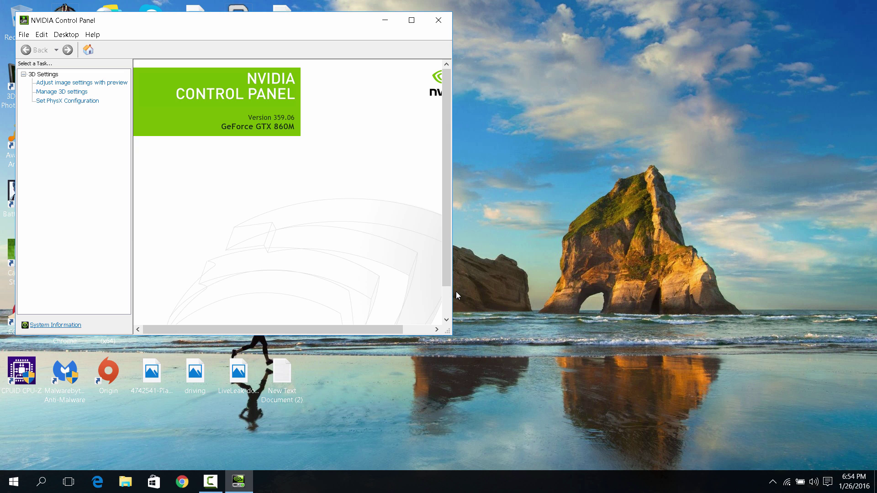
{"action": "double_click", "coordinate": [114, 12]}
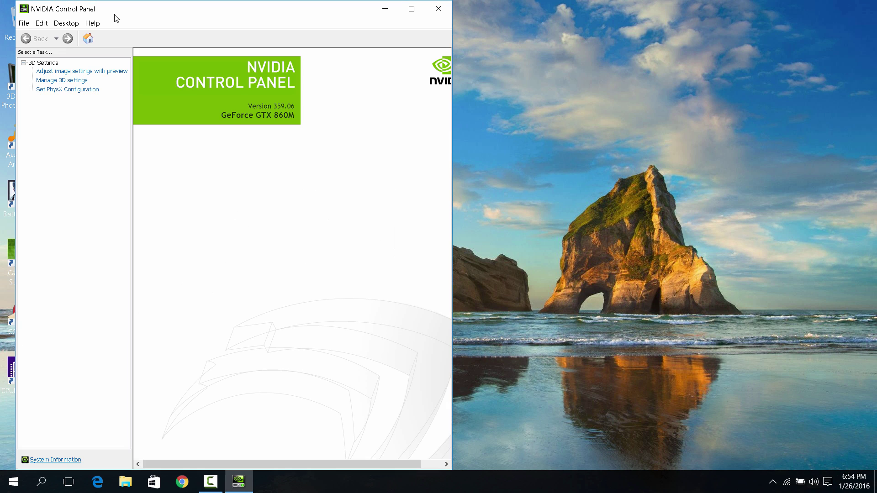
In Adjust image settings with preview, move the custom preference slider fully to Performance.
{"action": "left_click", "coordinate": [83, 73]}
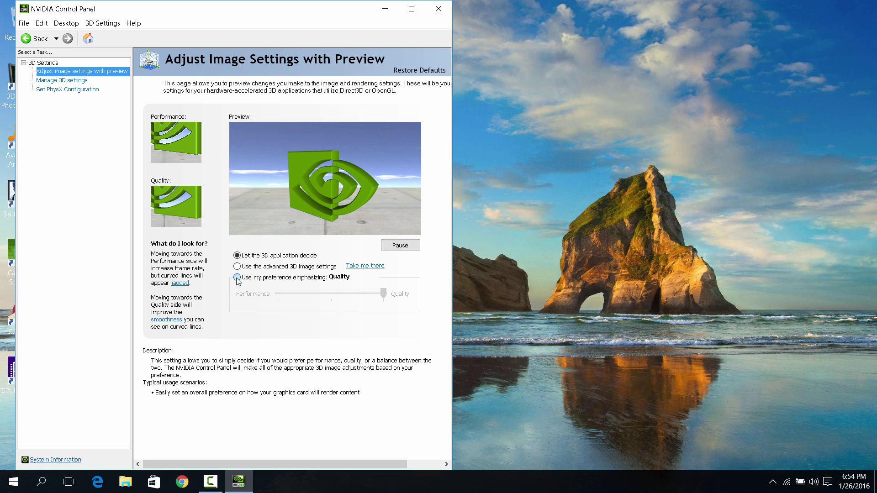
{"action": "left_click", "coordinate": [237, 277]}
{"action": "left_click", "coordinate": [411, 8]}
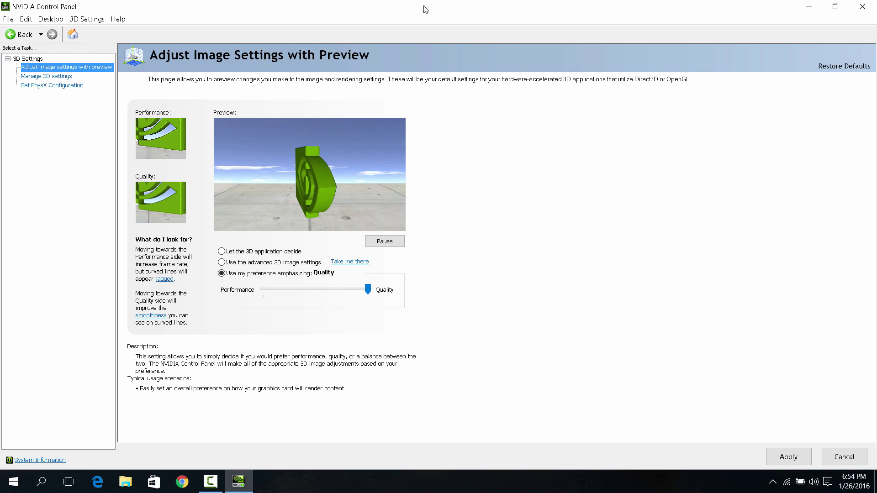
{"action": "left_click_drag", "start_coordinate": [367, 290], "coordinate": [316, 290]}
{"action": "key", "text": "Left"}
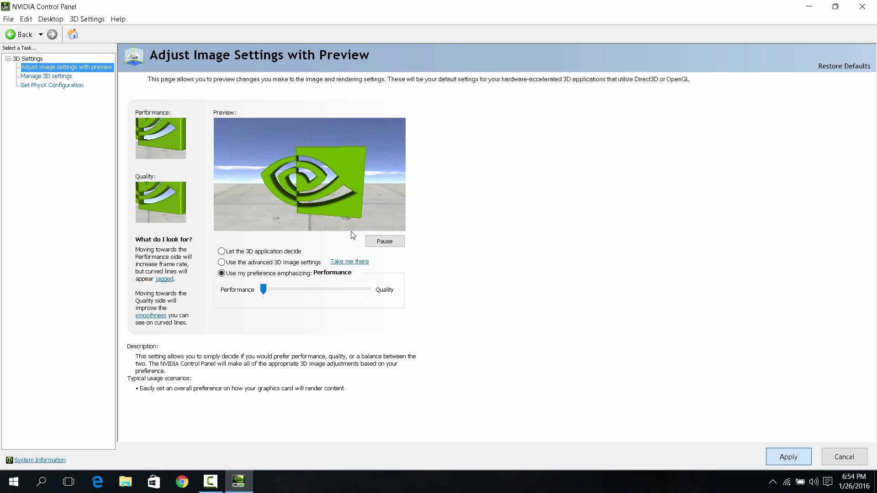
Set Single display performance mode and Prefer maximum performance in Manage 3D settings, apply, and close.
{"action": "left_click", "coordinate": [48, 76]}
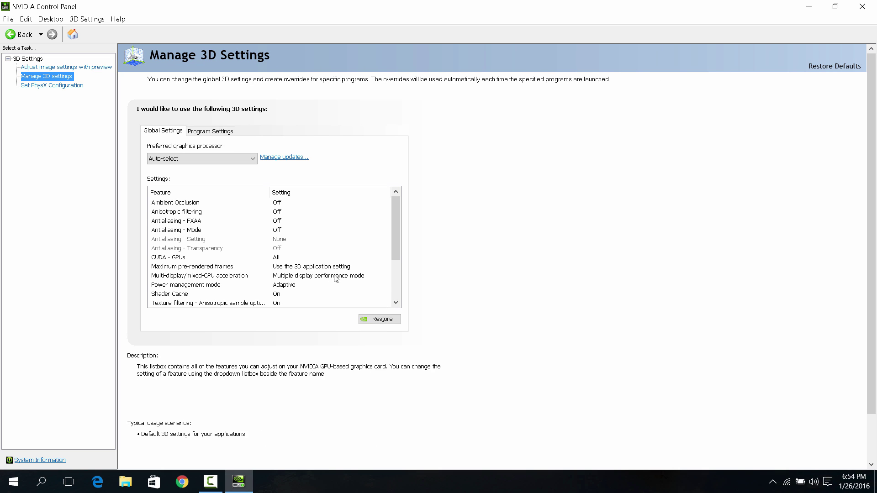
{"action": "left_click", "coordinate": [302, 277]}
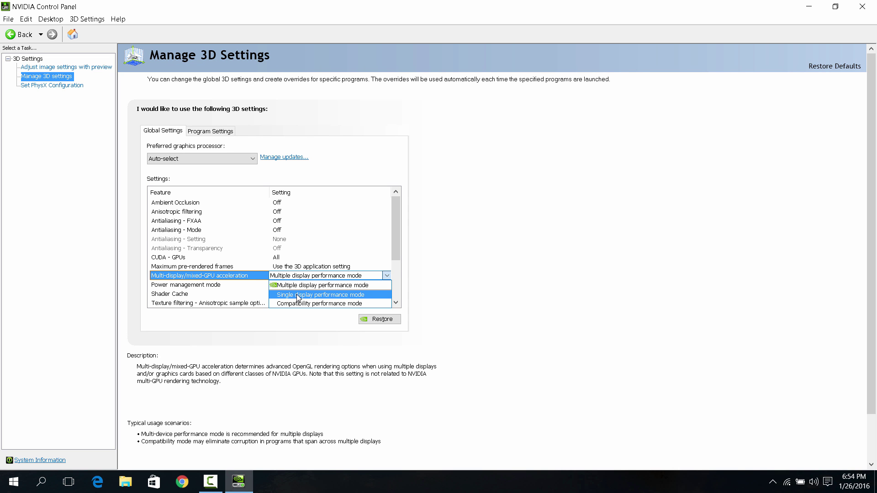
{"action": "left_click", "coordinate": [298, 294]}
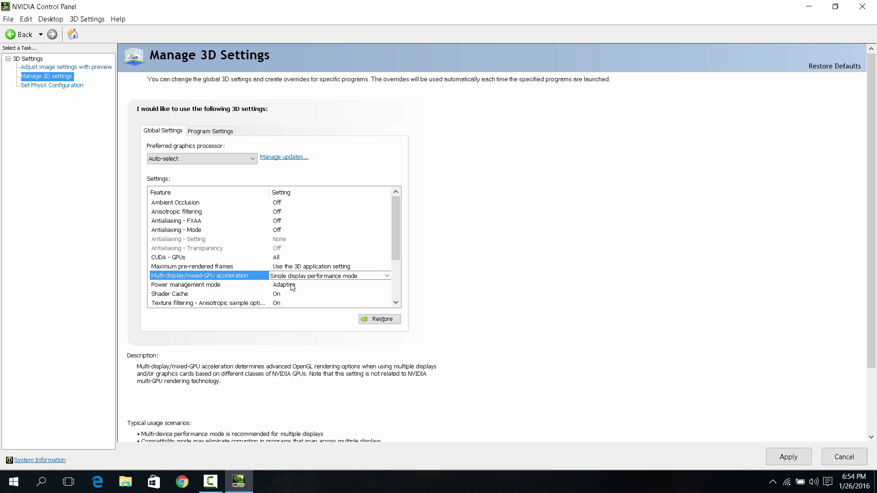
{"action": "left_click", "coordinate": [292, 285]}
{"action": "left_click", "coordinate": [297, 304]}
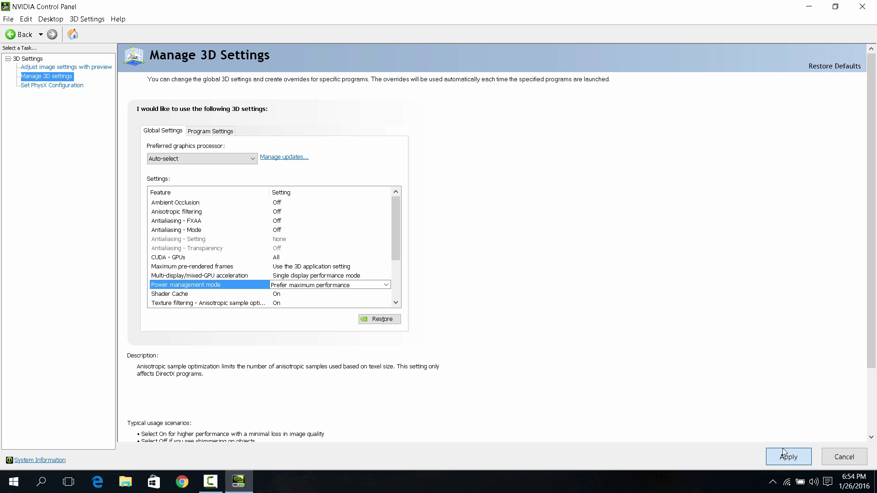
{"action": "left_click", "coordinate": [793, 454]}
{"action": "left_click", "coordinate": [862, 6]}
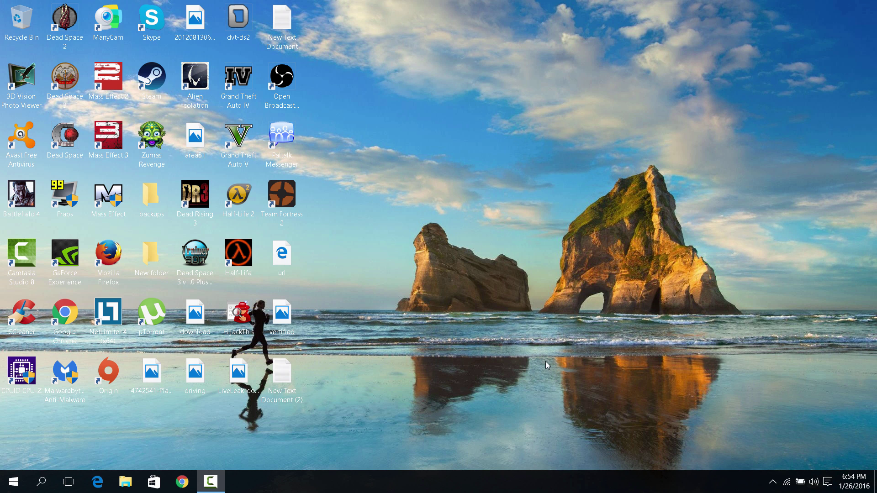
{"action": "left_click", "coordinate": [772, 482]}
{"action": "left_click", "coordinate": [784, 459]}
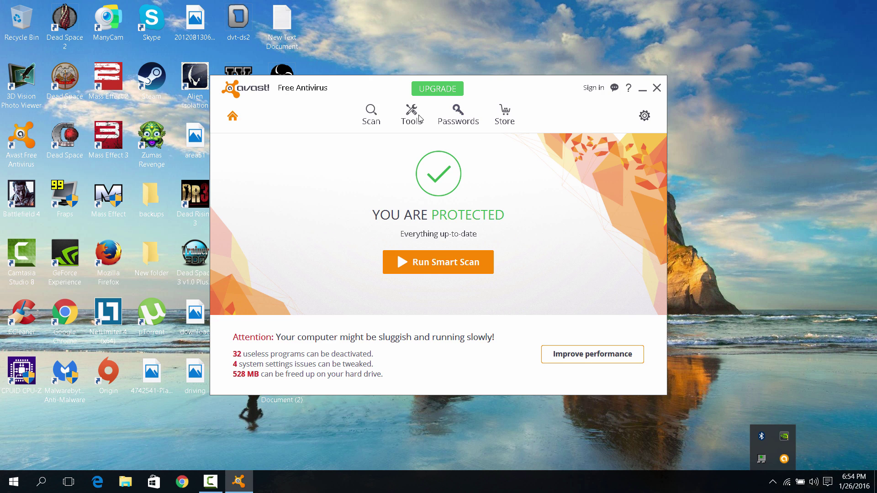
{"action": "left_click", "coordinate": [689, 60]}
{"action": "left_click", "coordinate": [657, 88]}
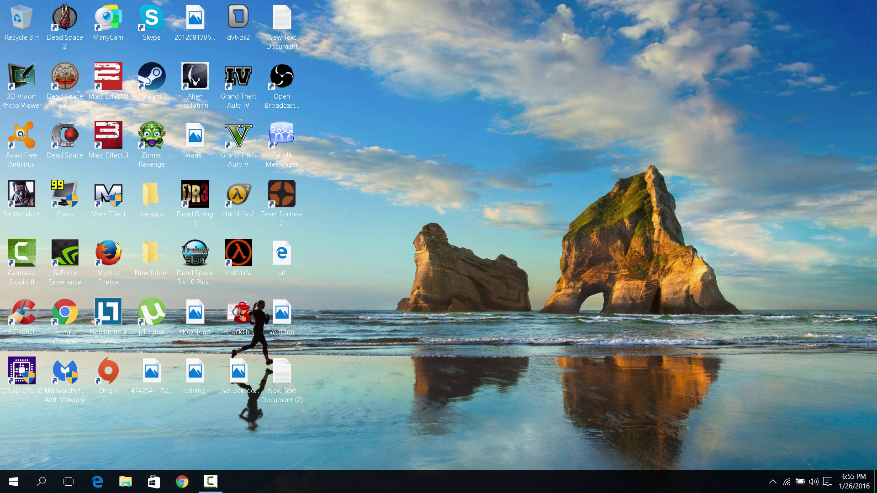
Relaunch Malwarebytes as administrator, start its database update, and minimize it.
{"action": "right_click", "coordinate": [61, 370]}
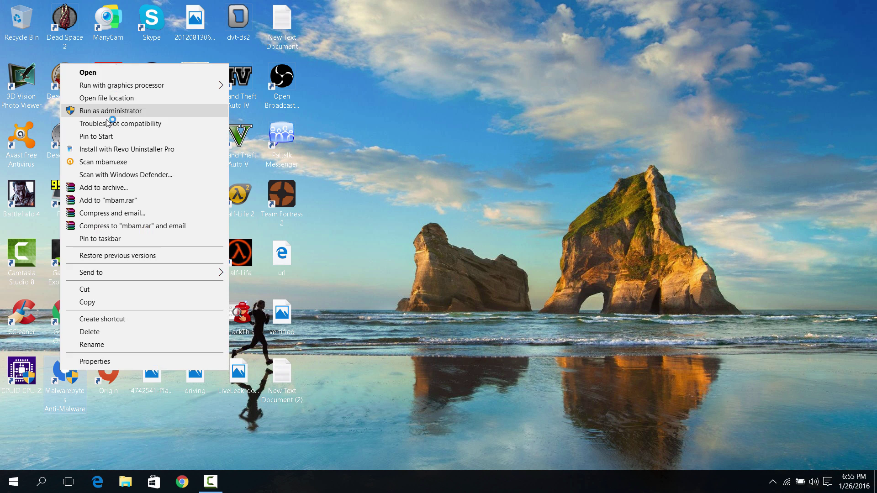
{"action": "left_click", "coordinate": [107, 117]}
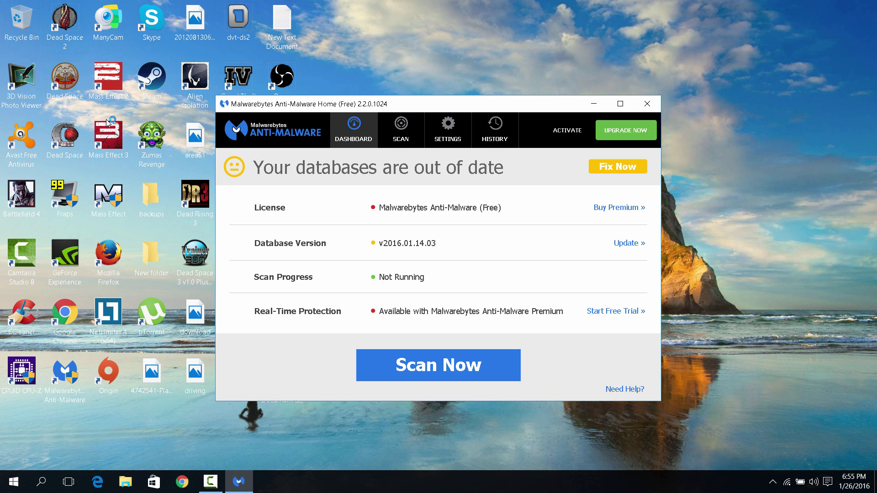
{"action": "left_click", "coordinate": [633, 245]}
{"action": "left_click", "coordinate": [593, 102]}
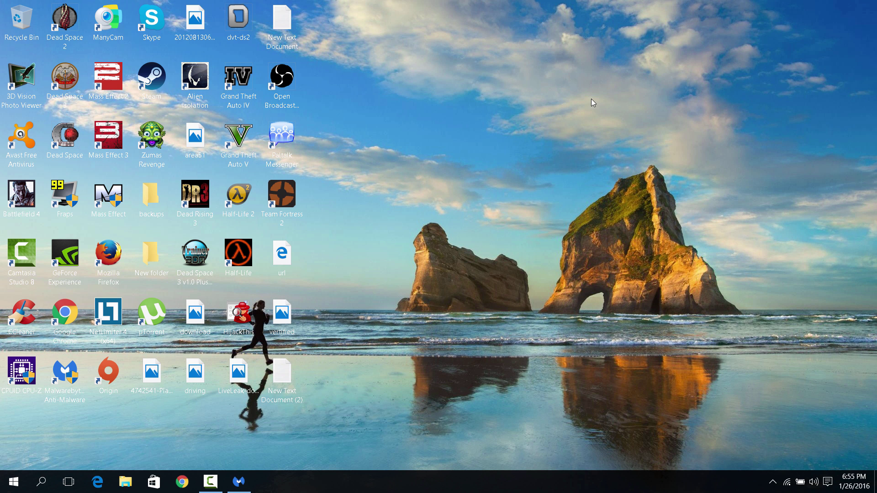
In Chrome, load google.com and search for 'adblck plus'.
{"action": "left_click", "coordinate": [178, 488]}
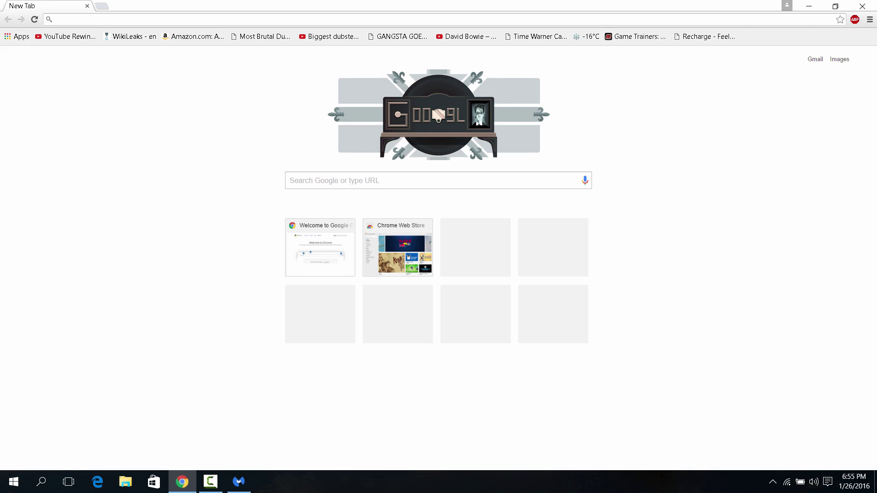
{"action": "type", "text": "google.com"}
{"action": "key", "text": "Return"}
{"action": "type", "text": "adbl"}
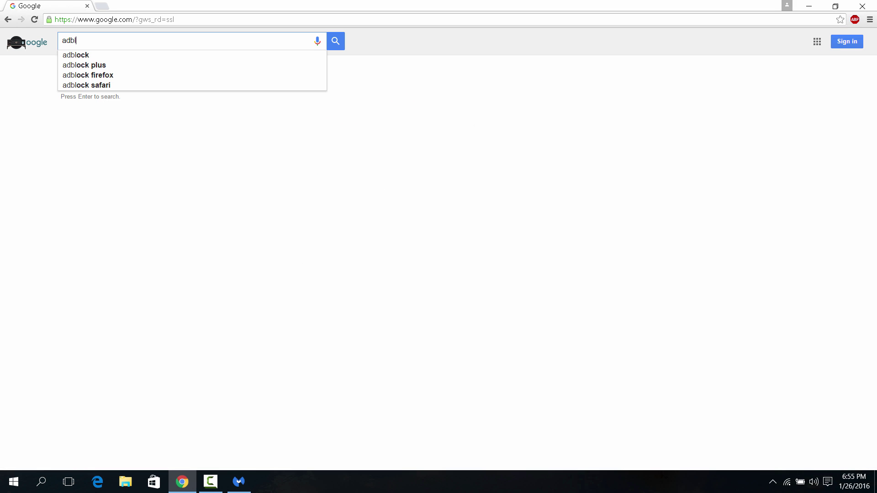
{"action": "type", "text": "ck plus"}
{"action": "key", "text": "Return"}
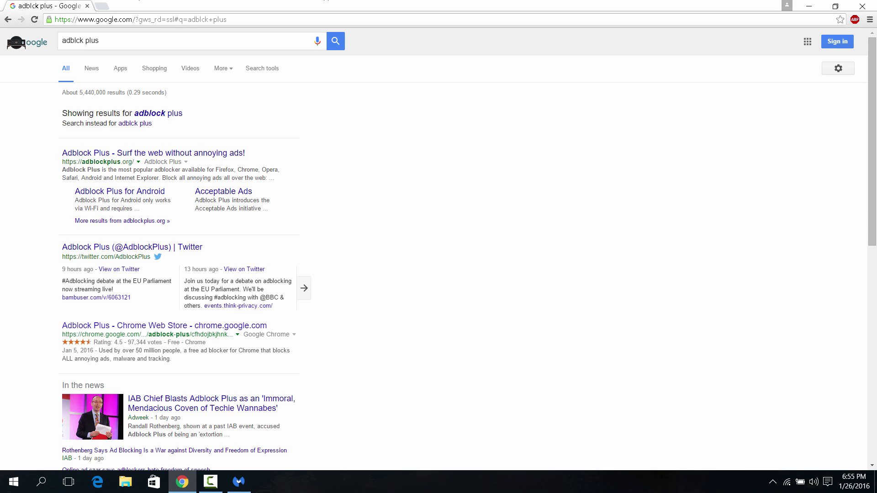
Open adblockplus.org and dismiss its add-extension prompt.
{"action": "left_click", "coordinate": [118, 153]}
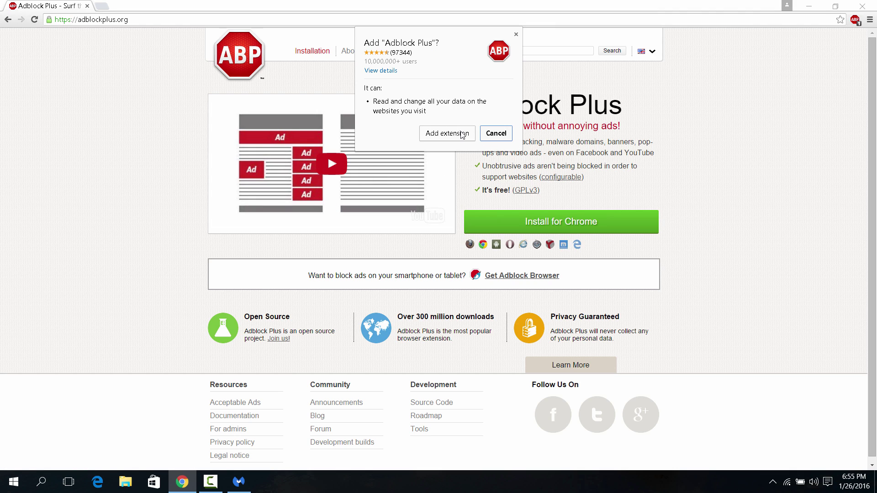
{"action": "left_click", "coordinate": [496, 133]}
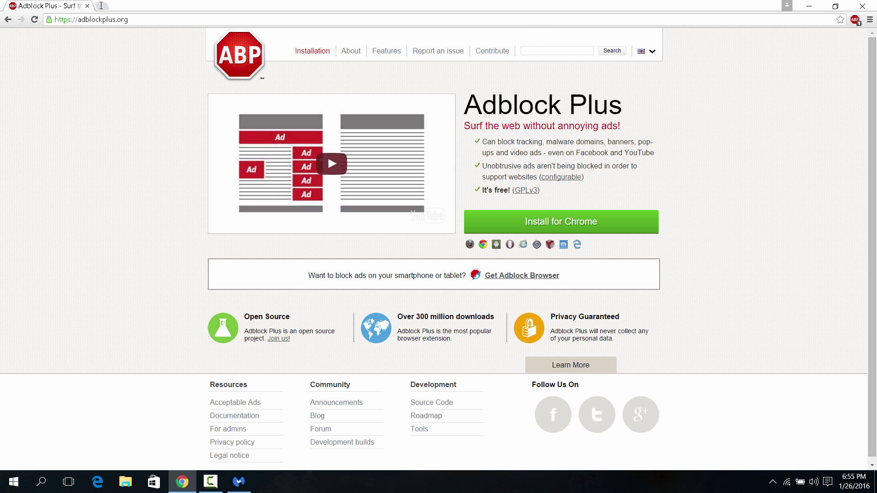
{"action": "left_click", "coordinate": [101, 6]}
{"action": "left_click", "coordinate": [175, 6]}
Load google.com from the address bar.
{"action": "left_click", "coordinate": [150, 19]}
{"action": "type", "text": "you"}
{"action": "key", "text": "BackSpace"}
{"action": "key", "text": "BackSpace"}
{"action": "key", "text": "BackSpace"}
{"action": "type", "text": "google.com"}
{"action": "key", "text": "Return"}
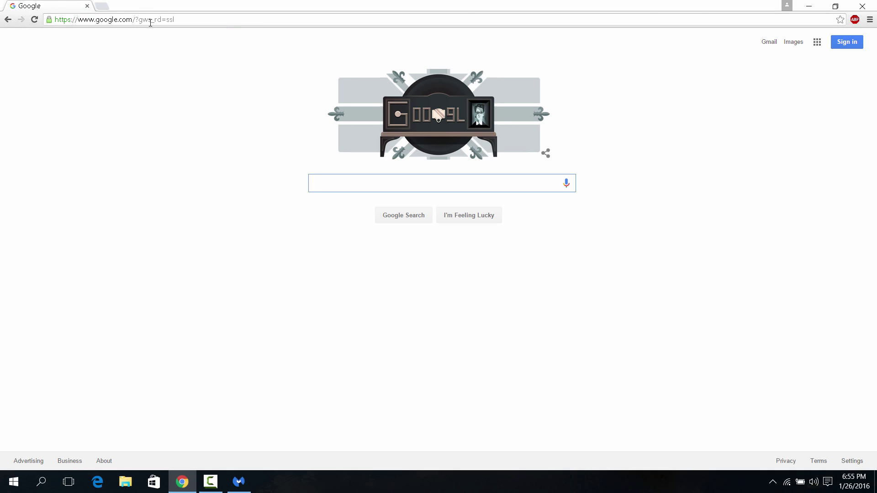
Search Google for 'youtube' and open the YouTube home page.
{"action": "type", "text": "youtu"}
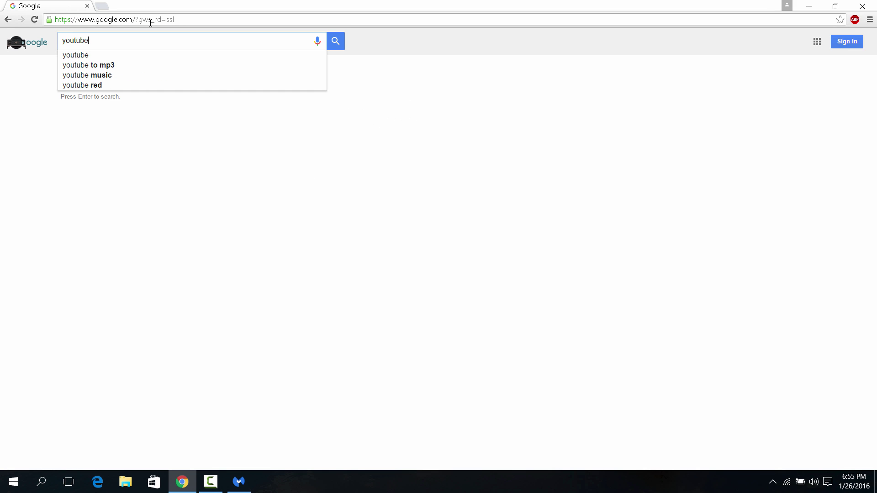
{"action": "type", "text": "be"}
{"action": "key", "text": "Return"}
{"action": "left_click", "coordinate": [80, 111]}
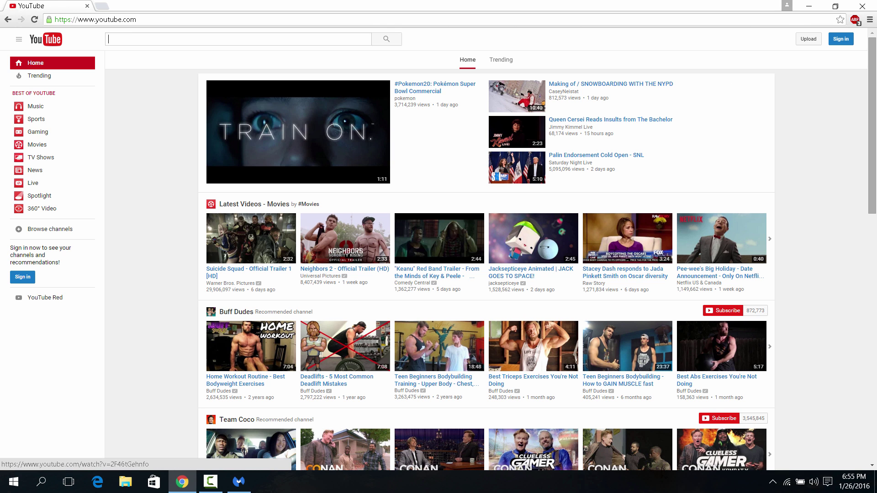
Scroll through the YouTube home page, then show the desktop with Win+D.
{"action": "left_click_drag", "start_coordinate": [870, 136], "coordinate": [875, 436]}
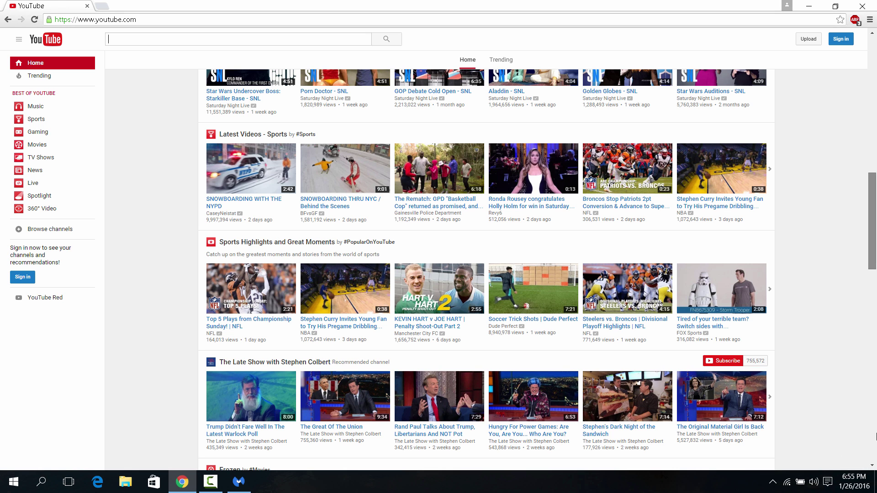
{"action": "scroll", "coordinate": [876, 436], "scroll_direction": "down", "scroll_amount": 2}
{"action": "scroll", "coordinate": [852, 377], "scroll_direction": "up", "scroll_amount": 4}
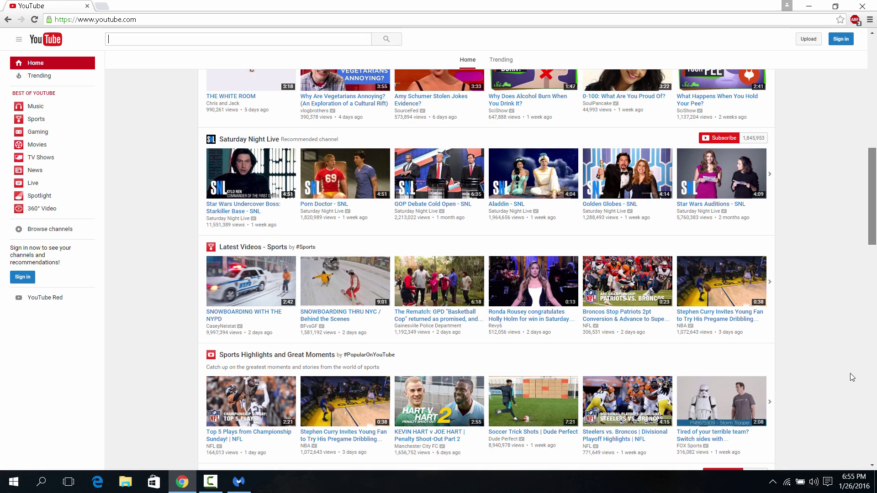
{"action": "scroll", "coordinate": [845, 292], "scroll_direction": "up", "scroll_amount": 5}
{"action": "key", "text": "super+d"}
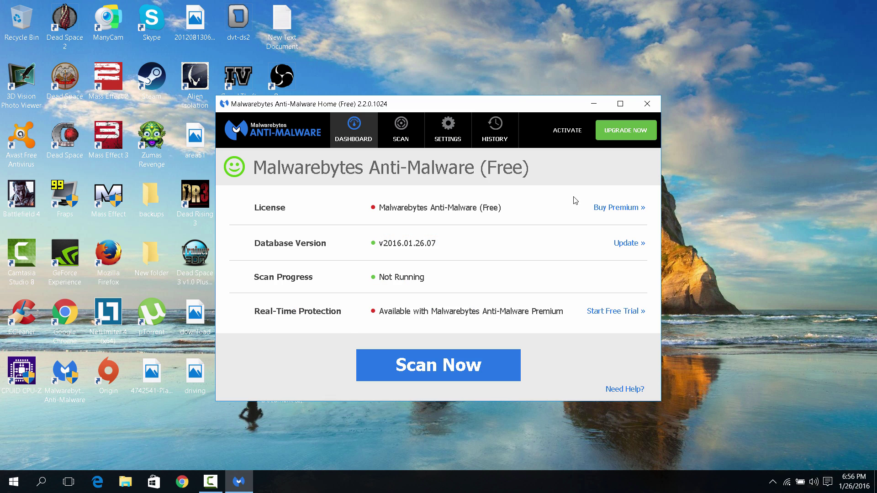
Close Malwarebytes after confirming its database is at v2016.01.26.07.
{"action": "left_click", "coordinate": [646, 104]}
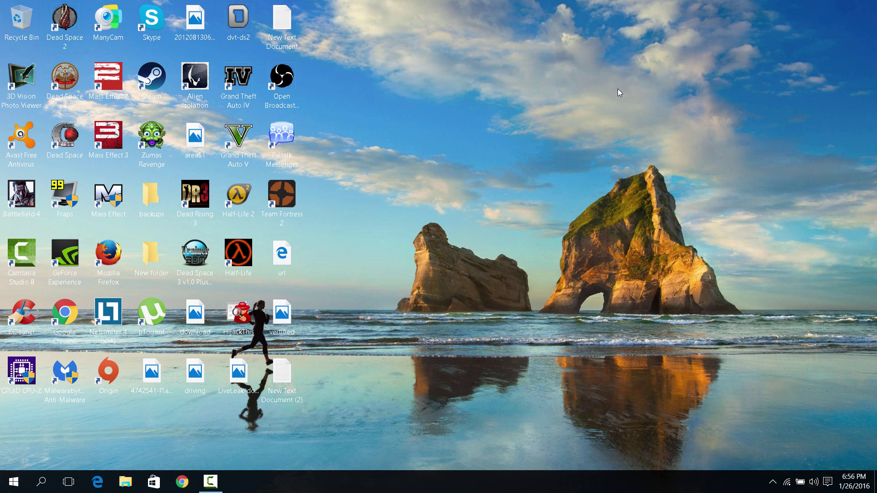
Open NVIDIA Control Panel from the tray icon, then return to the desktop.
{"action": "left_click", "coordinate": [772, 482]}
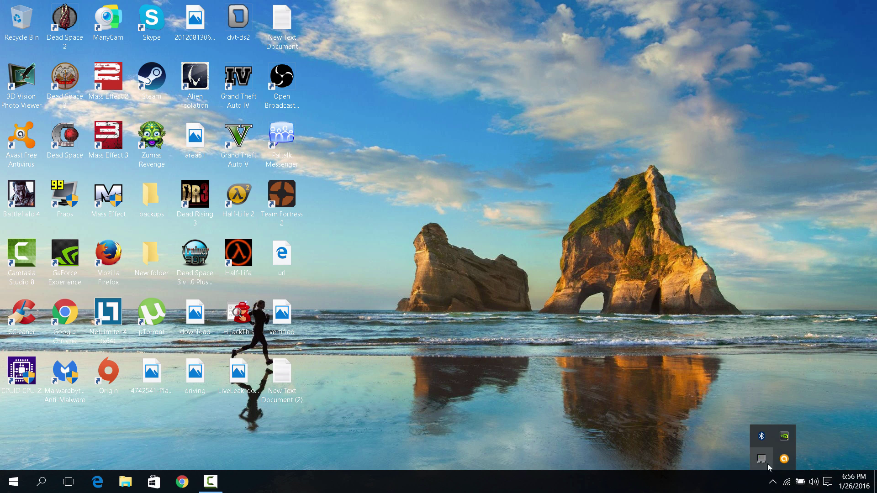
{"action": "right_click", "coordinate": [782, 440]}
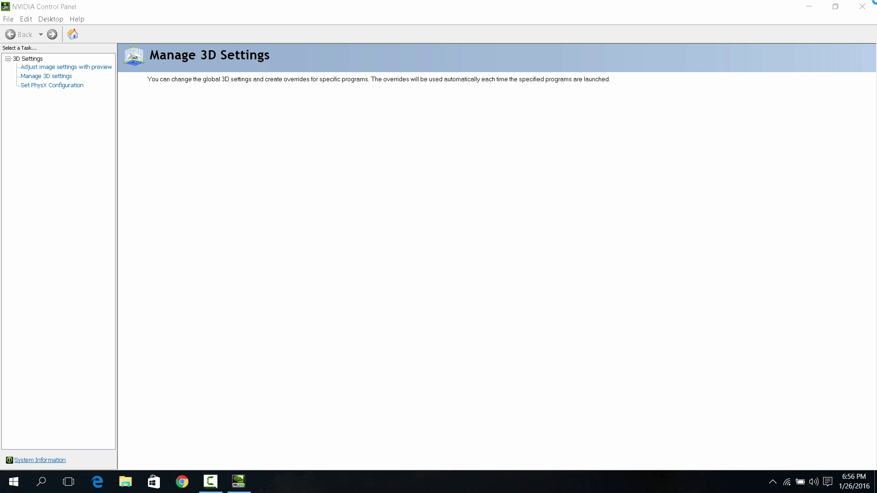
{"action": "right_click", "coordinate": [307, 475]}
{"action": "left_click", "coordinate": [321, 396]}
{"action": "right_click", "coordinate": [328, 337]}
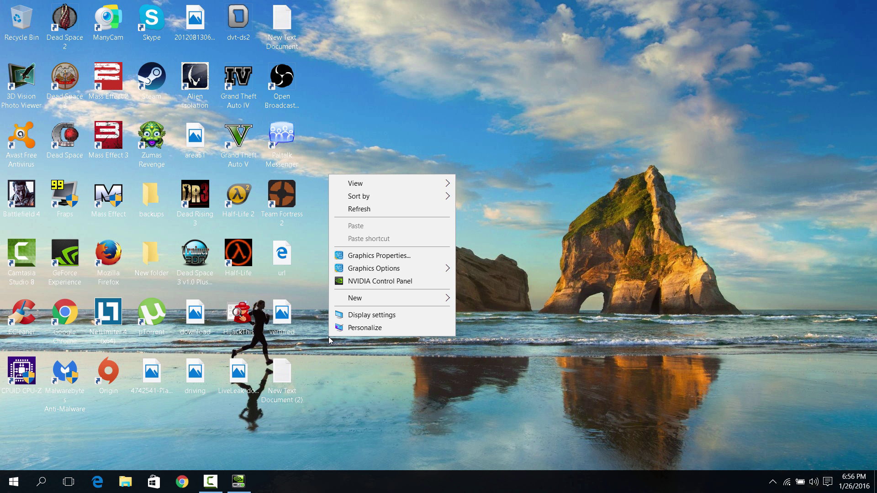
Open Intel HD Graphics Control Panel, view its 3D page, and return Home.
{"action": "left_click", "coordinate": [362, 257]}
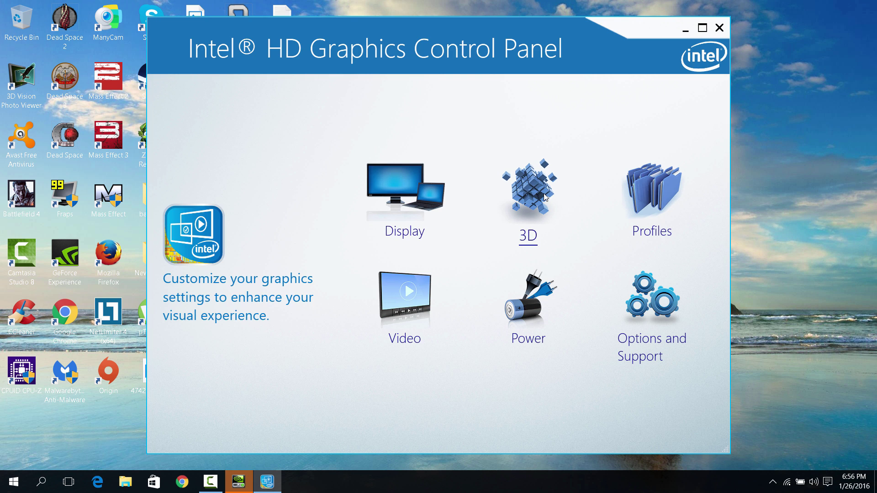
{"action": "left_click", "coordinate": [546, 197]}
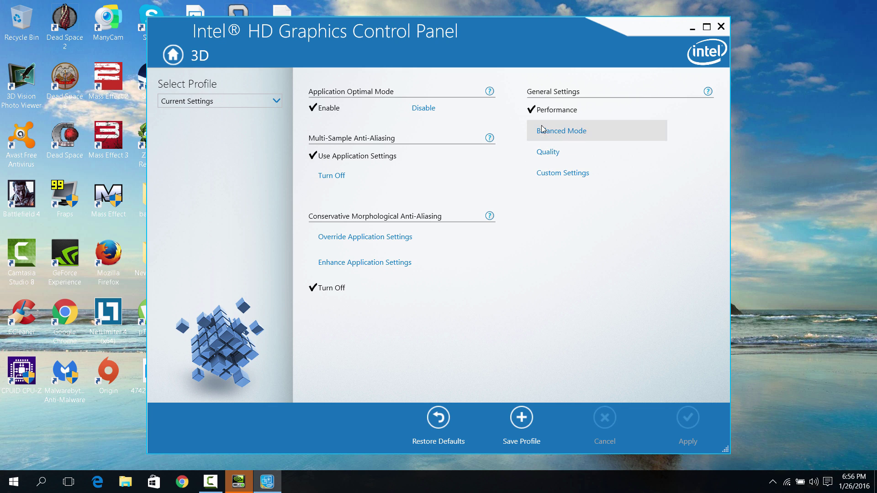
{"action": "left_click", "coordinate": [172, 54]}
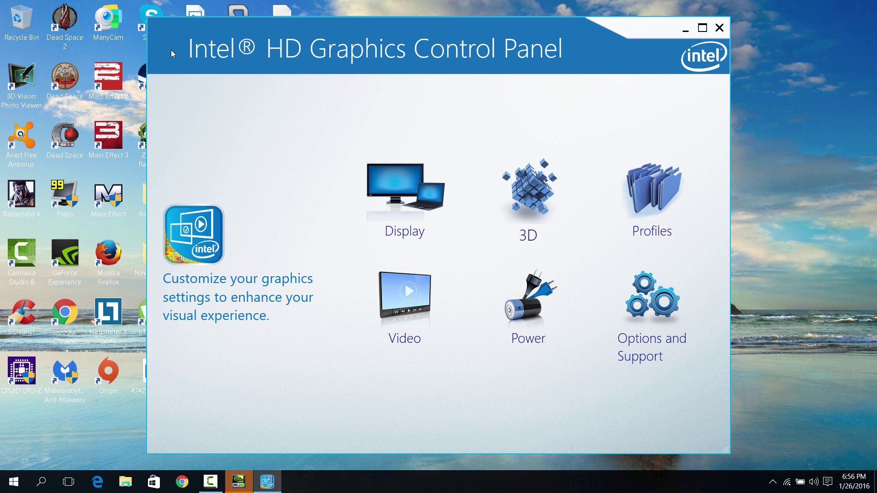
Set the Intel On Battery power plan to Balanced Mode and keep the change.
{"action": "left_click", "coordinate": [505, 300]}
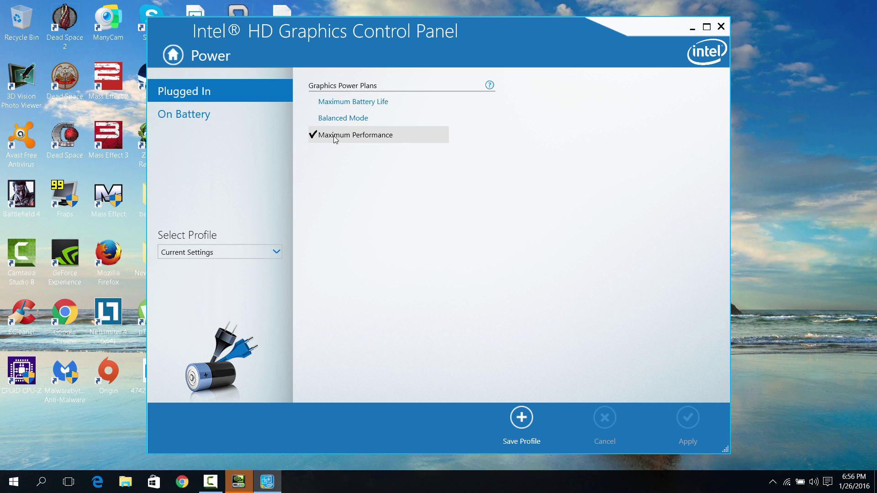
{"action": "left_click", "coordinate": [204, 115]}
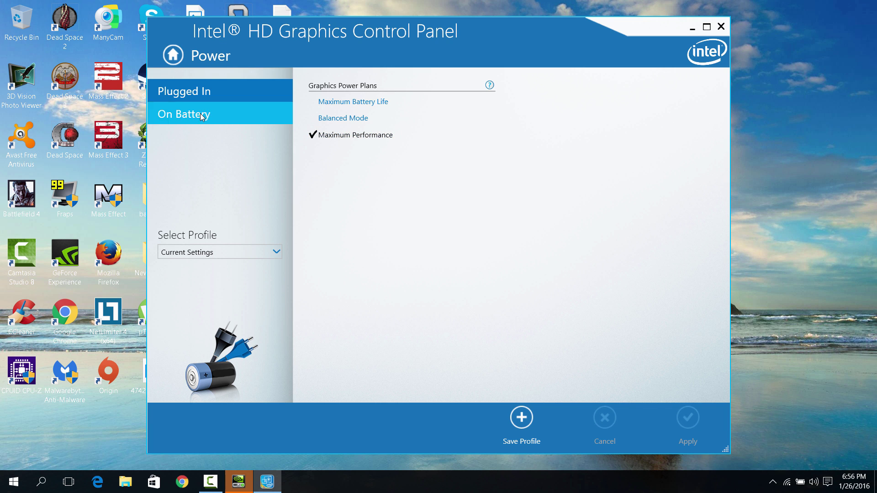
{"action": "left_click", "coordinate": [373, 118]}
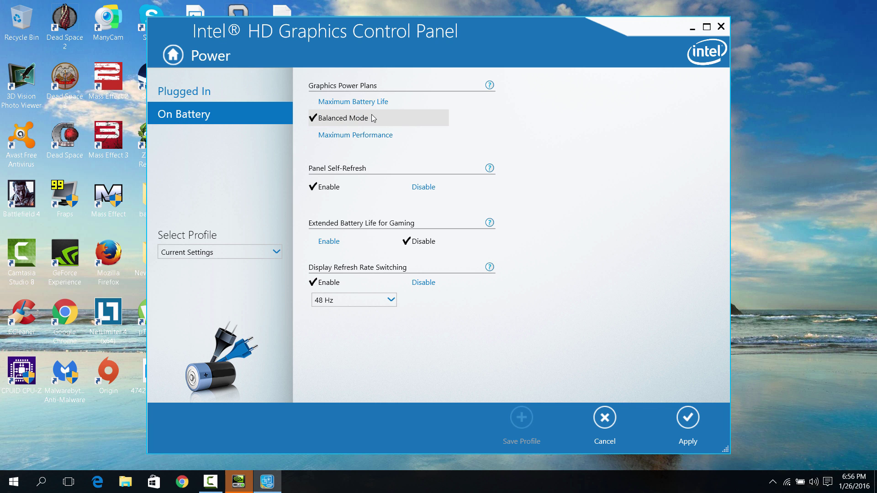
{"action": "left_click", "coordinate": [688, 417]}
{"action": "left_click", "coordinate": [387, 243]}
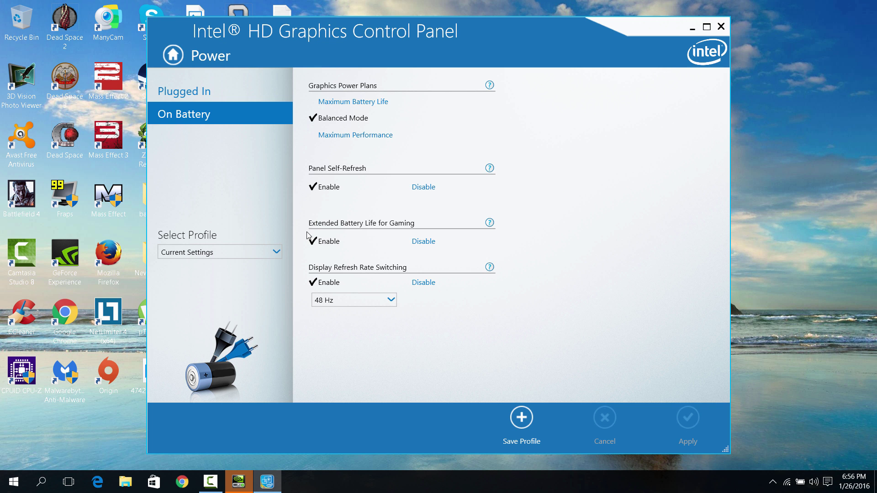
{"action": "left_click", "coordinate": [173, 55]}
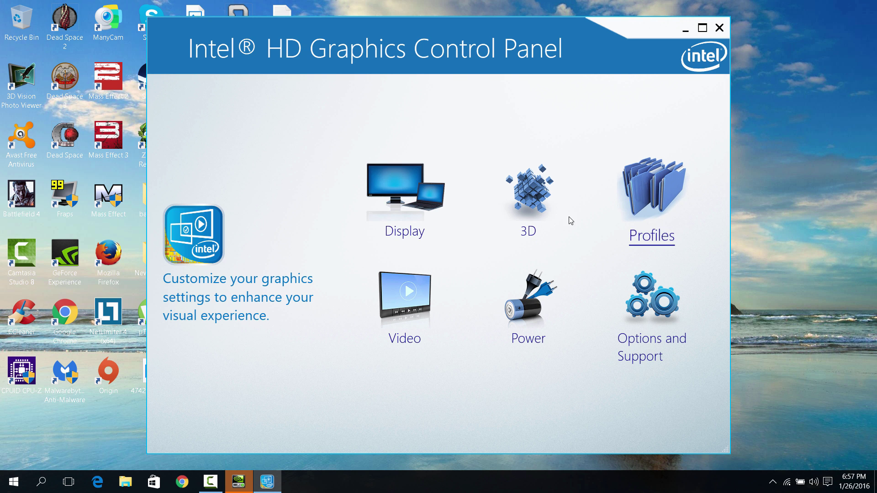
View the Intel display colour and audio settings.
{"action": "left_click", "coordinate": [435, 198]}
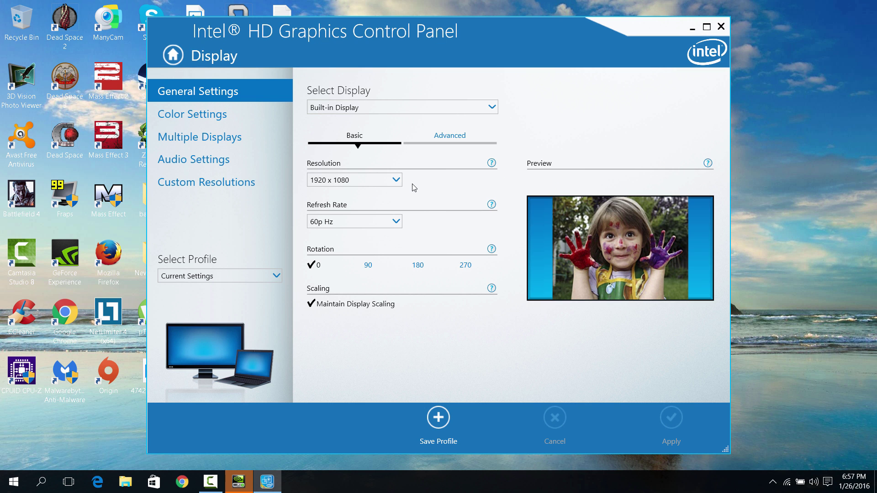
{"action": "left_click", "coordinate": [194, 120]}
{"action": "left_click", "coordinate": [201, 168]}
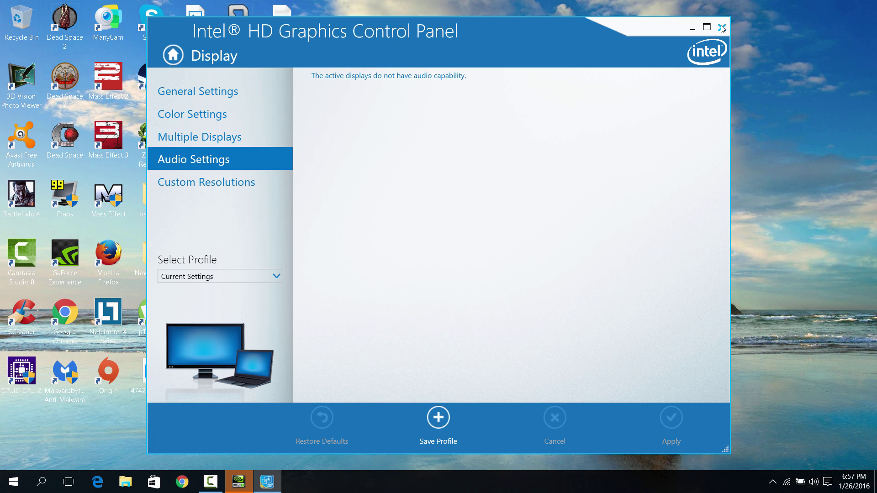
Bring up the Avast, then NVIDIA, tray icon menus from hidden icons.
{"action": "left_click", "coordinate": [772, 482]}
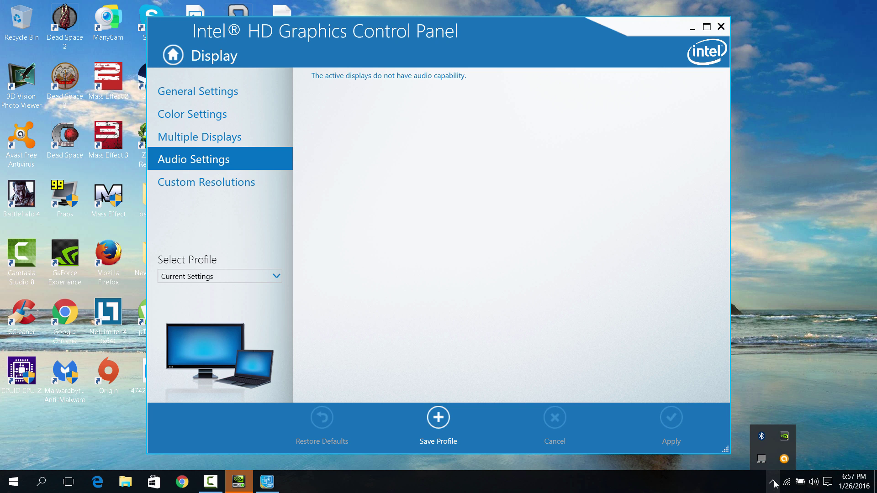
{"action": "left_click", "coordinate": [780, 417]}
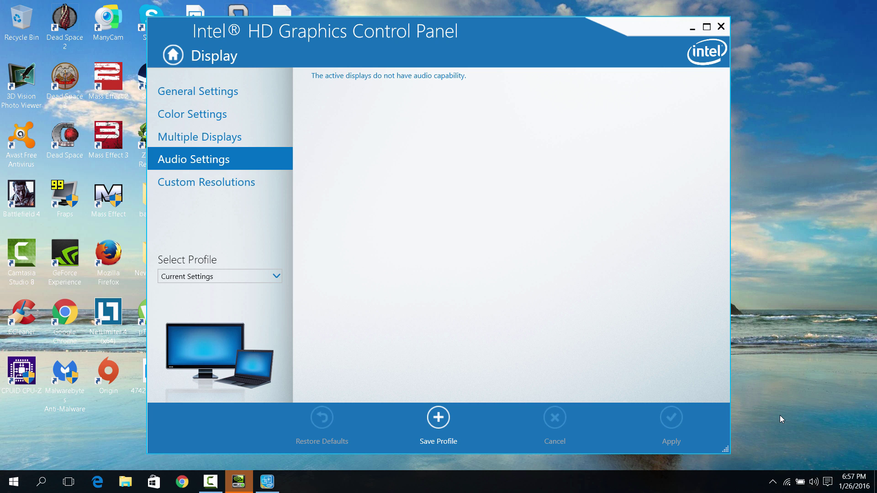
{"action": "left_click", "coordinate": [773, 475]}
{"action": "left_click", "coordinate": [774, 475]}
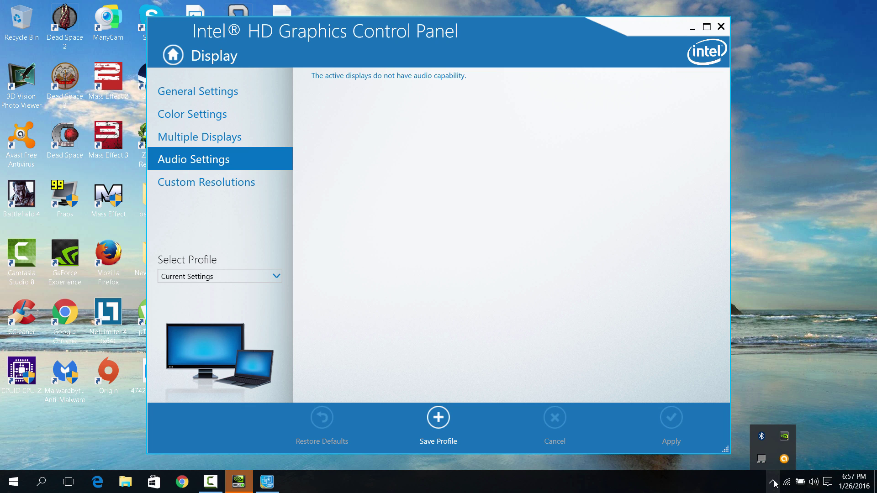
{"action": "right_click", "coordinate": [782, 455]}
{"action": "left_click", "coordinate": [772, 475]}
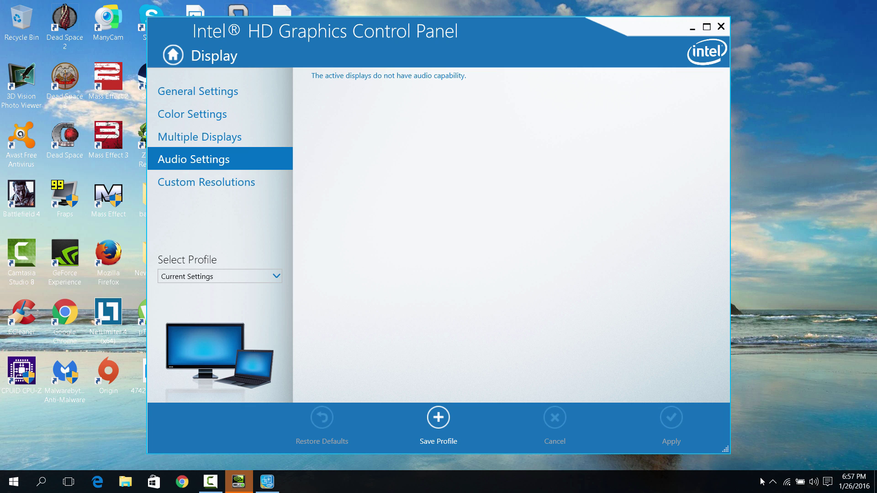
{"action": "right_click", "coordinate": [784, 436]}
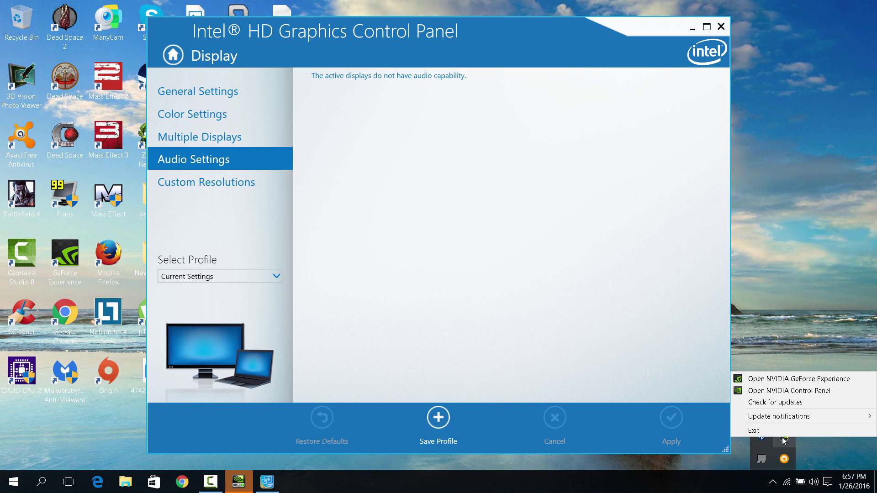
Launch GeForce Experience, close the Intel panel, download driver 361.43, and minimize it.
{"action": "left_click", "coordinate": [763, 378]}
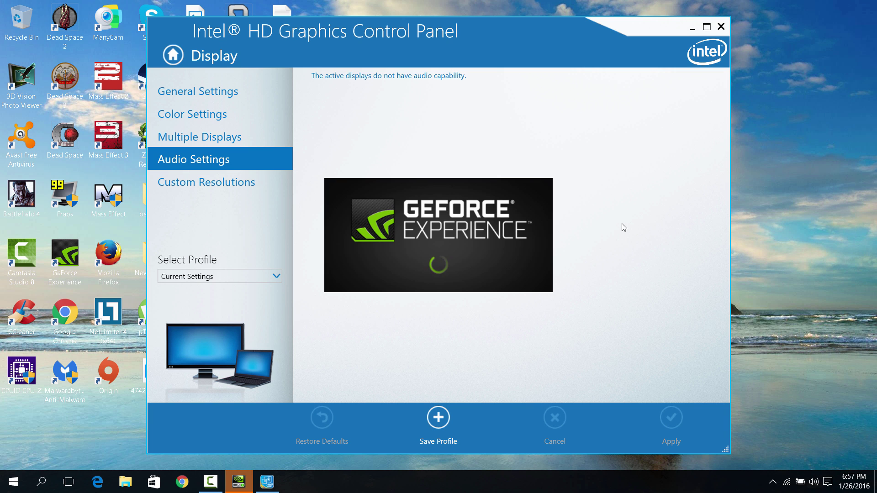
{"action": "left_click", "coordinate": [725, 28]}
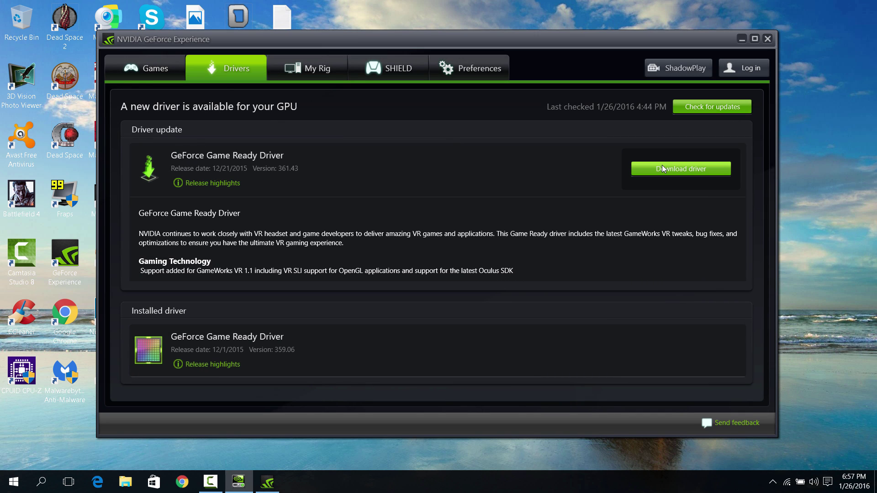
{"action": "left_click", "coordinate": [636, 166]}
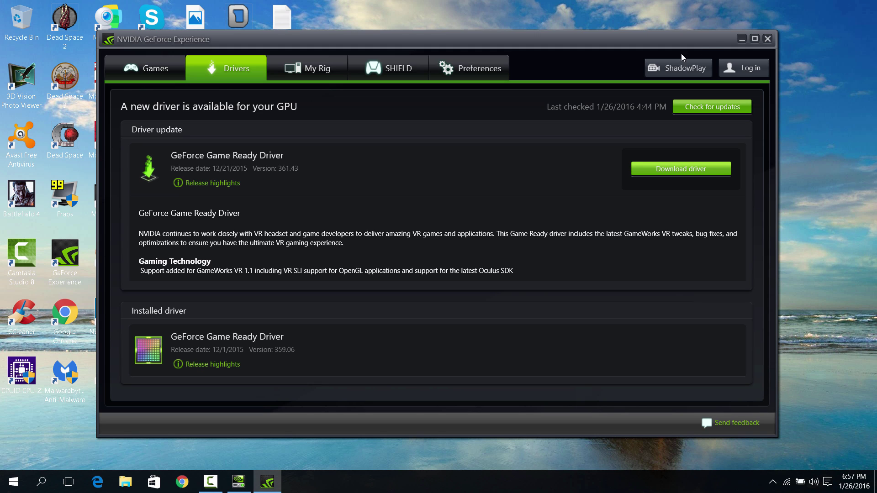
{"action": "left_click", "coordinate": [745, 37]}
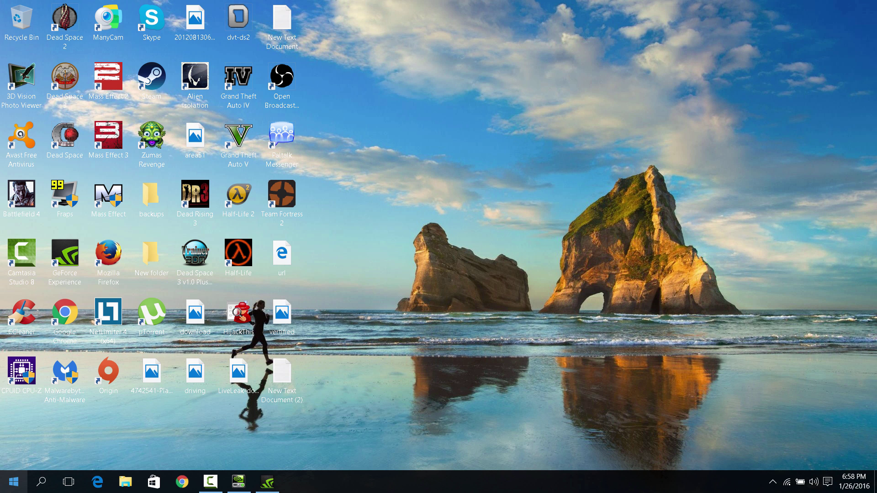
Open System Properties via Control Panel and apply remote assistance left disabled.
{"action": "right_click", "coordinate": [14, 482]}
{"action": "left_click", "coordinate": [34, 388]}
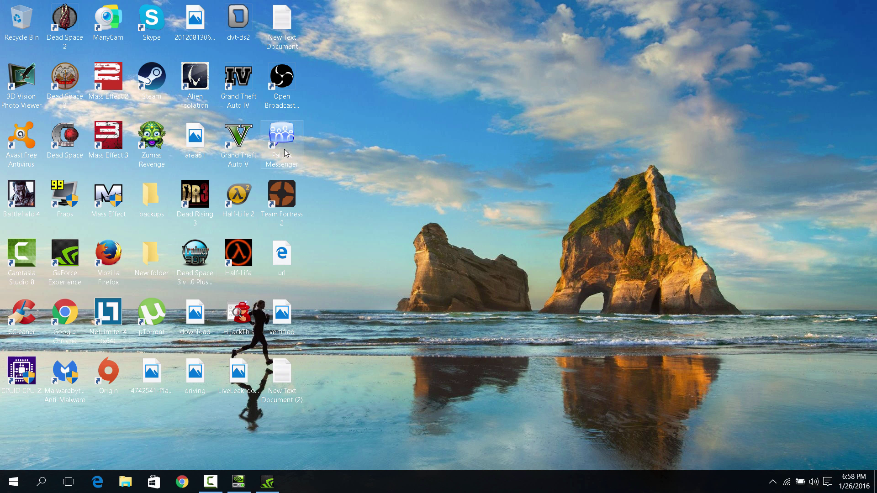
{"action": "left_click", "coordinate": [240, 111]}
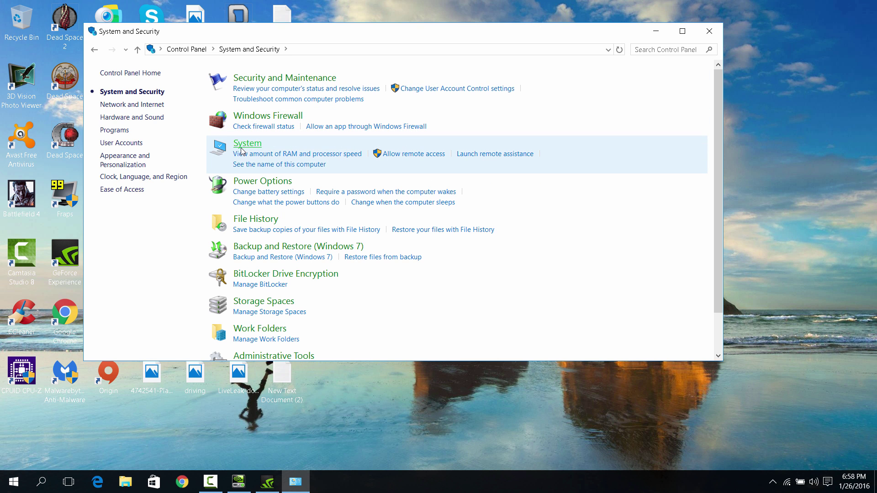
{"action": "left_click", "coordinate": [243, 145]}
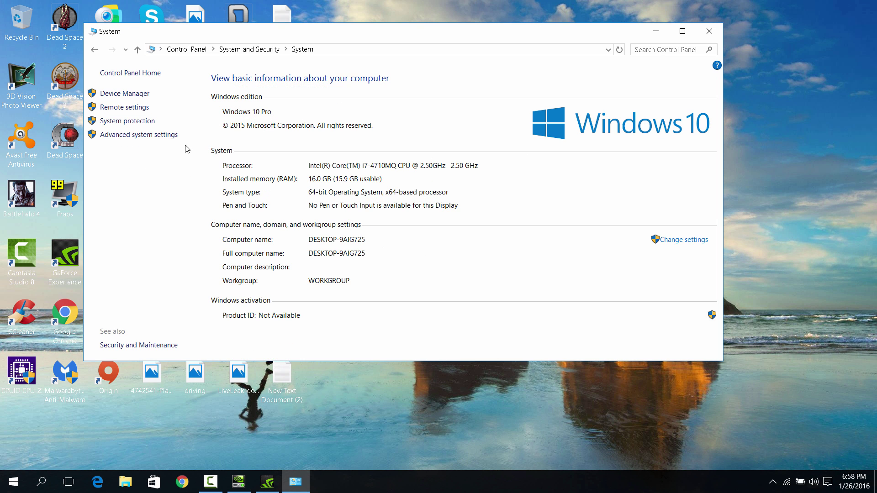
{"action": "left_click", "coordinate": [149, 135]}
{"action": "left_click", "coordinate": [281, 114]}
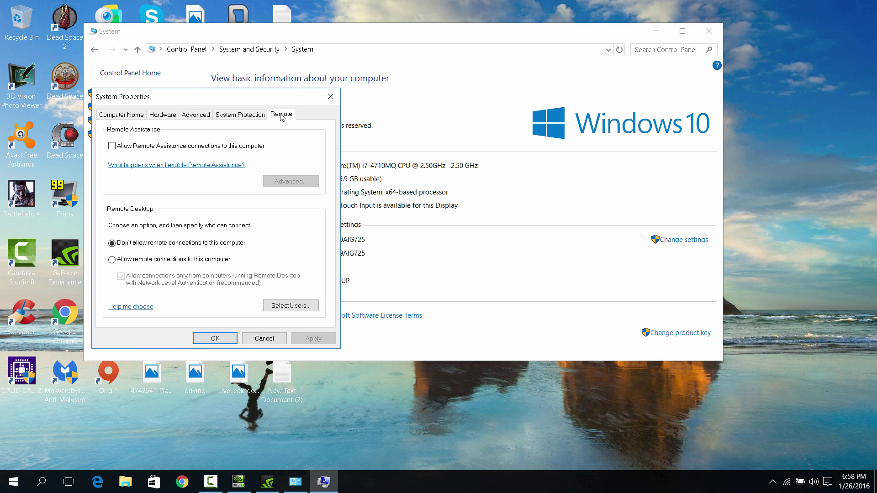
{"action": "double_click", "coordinate": [118, 145]}
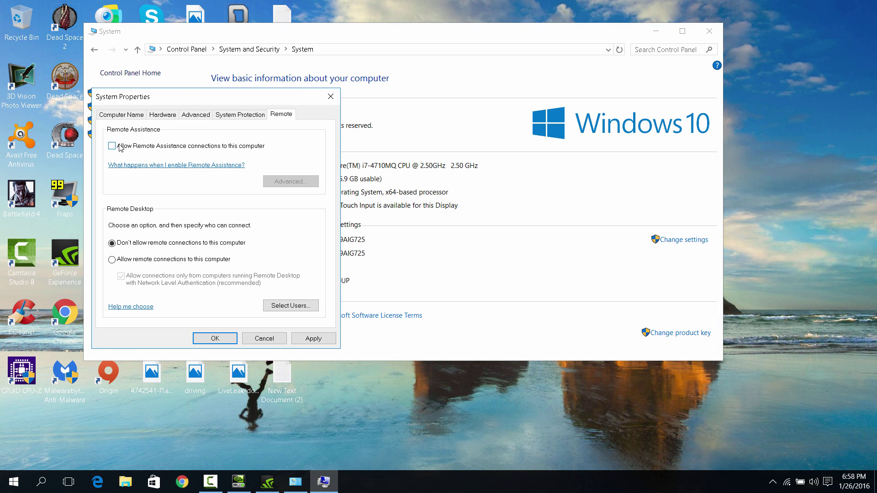
{"action": "left_click", "coordinate": [313, 338]}
Set Performance Options visual effects to best performance.
{"action": "left_click", "coordinate": [196, 115]}
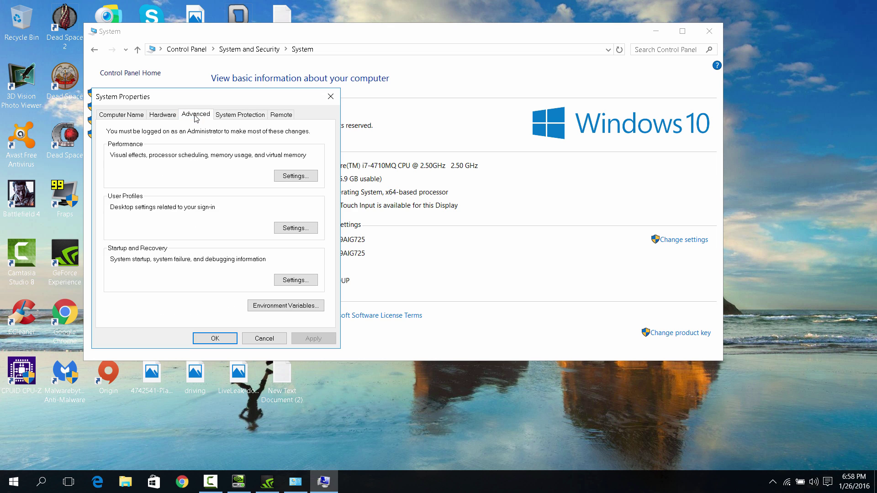
{"action": "left_click", "coordinate": [297, 177]}
{"action": "left_click", "coordinate": [132, 206]}
{"action": "left_click", "coordinate": [314, 116]}
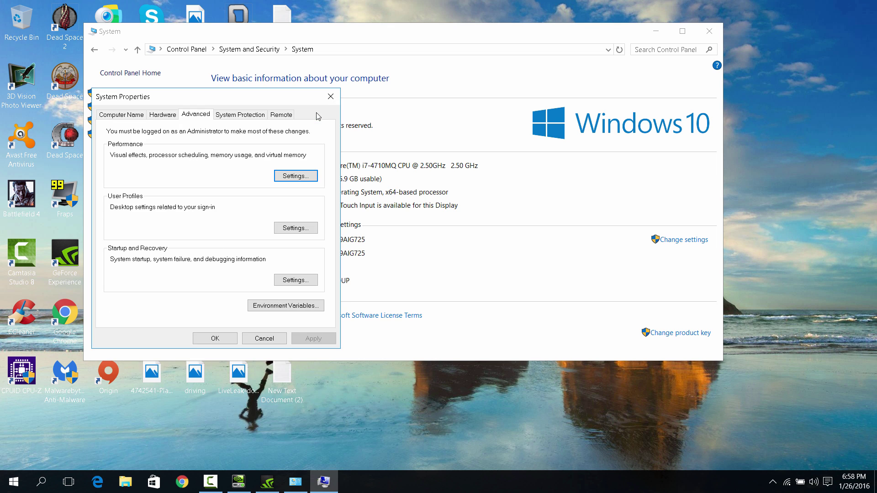
Review the remaining System Properties tabs and close all windows to the desktop.
{"action": "left_click", "coordinate": [163, 115]}
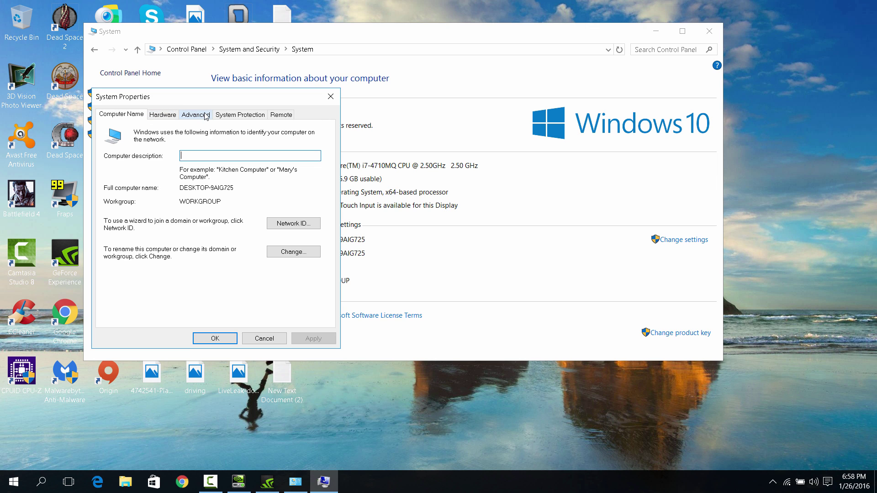
{"action": "left_click", "coordinate": [281, 115]}
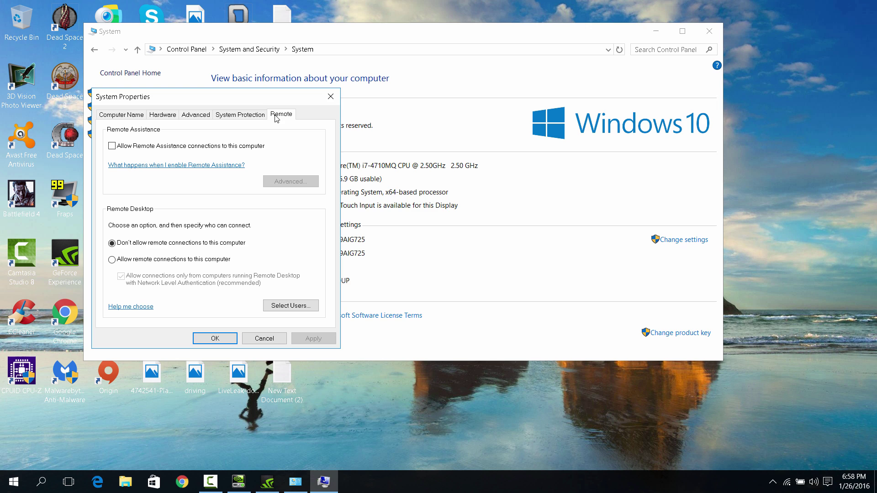
{"action": "left_click", "coordinate": [330, 97]}
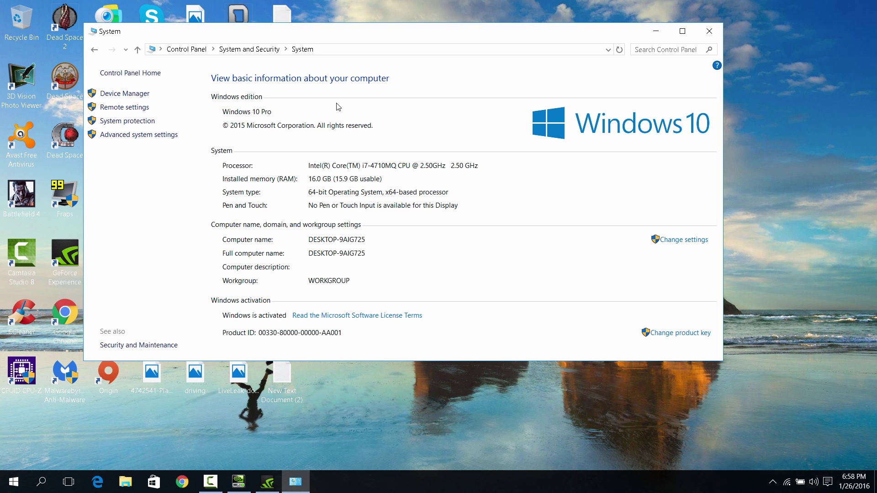
{"action": "left_click", "coordinate": [709, 31]}
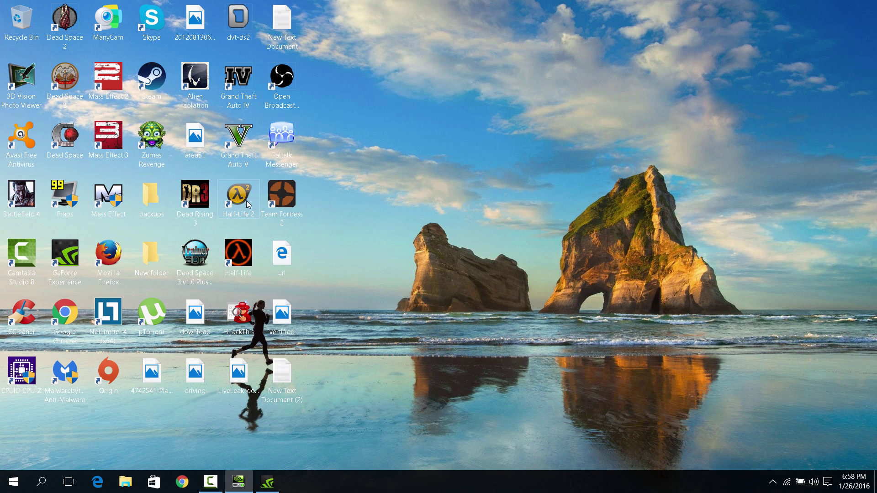
Open the %temp% folder and delete all its items.
{"action": "right_click", "coordinate": [13, 482]}
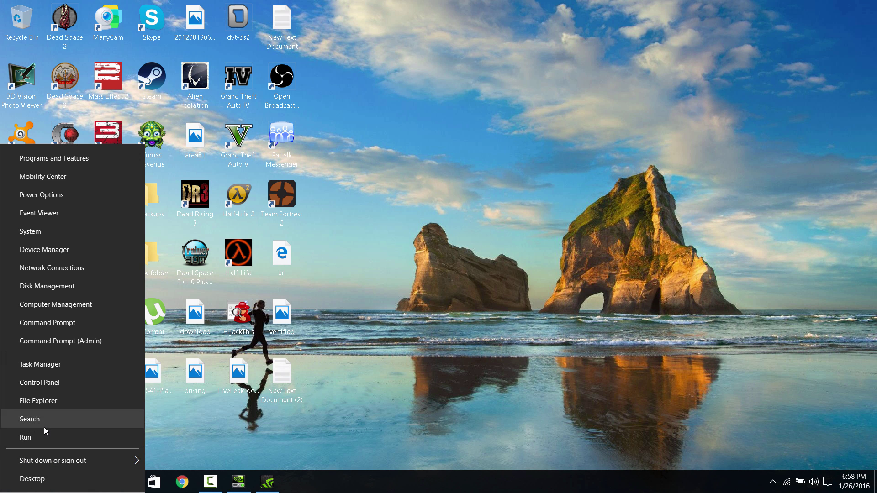
{"action": "left_click", "coordinate": [44, 426]}
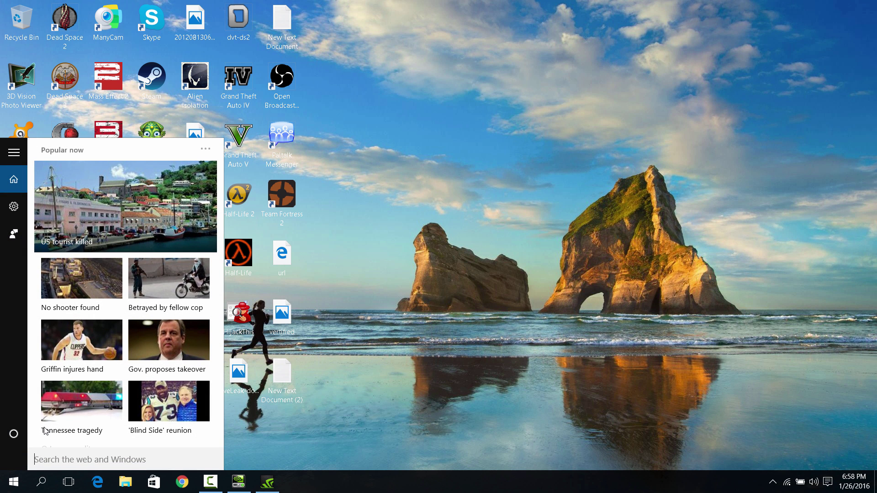
{"action": "type", "text": "%temp%"}
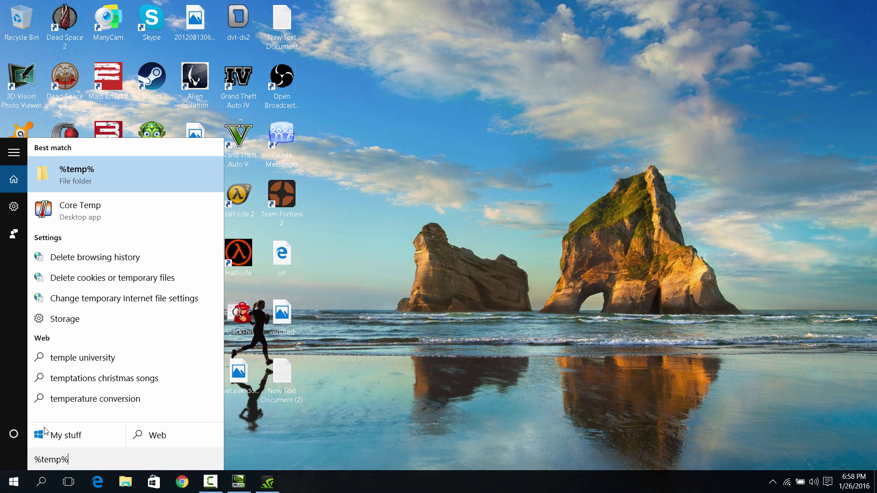
{"action": "key", "text": "Return"}
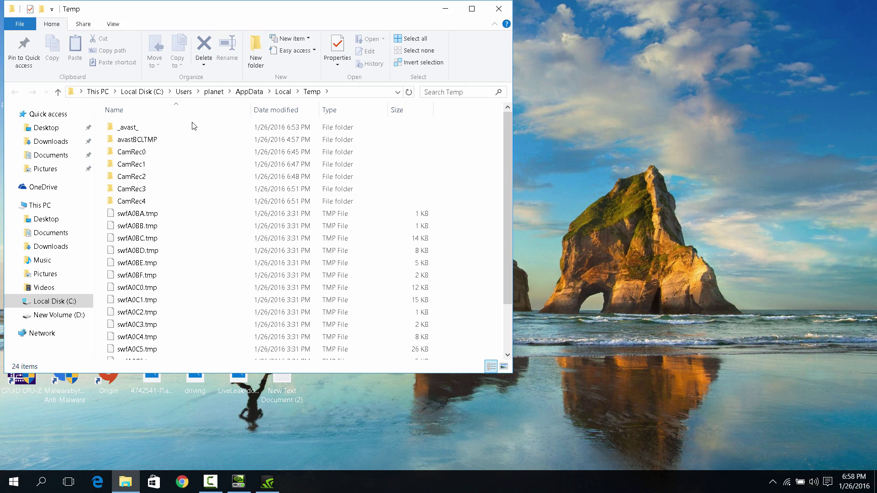
{"action": "left_click", "coordinate": [190, 127]}
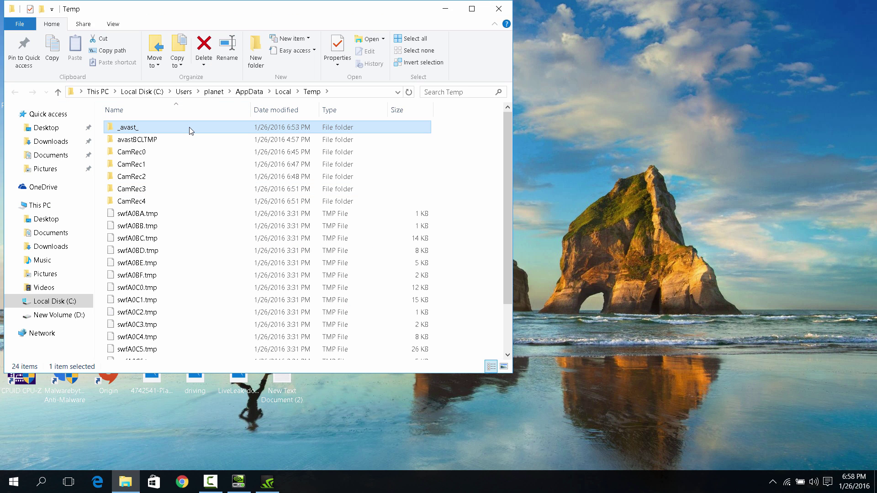
{"action": "key", "text": "shift+Down"}
{"action": "key", "text": "shift+Down"}
{"action": "key", "text": "shift+Down"}
{"action": "key", "text": "shift+Down"}
{"action": "key", "text": "shift+Down"}
{"action": "key", "text": "shift+Down"}
{"action": "key", "text": "shift+Down"}
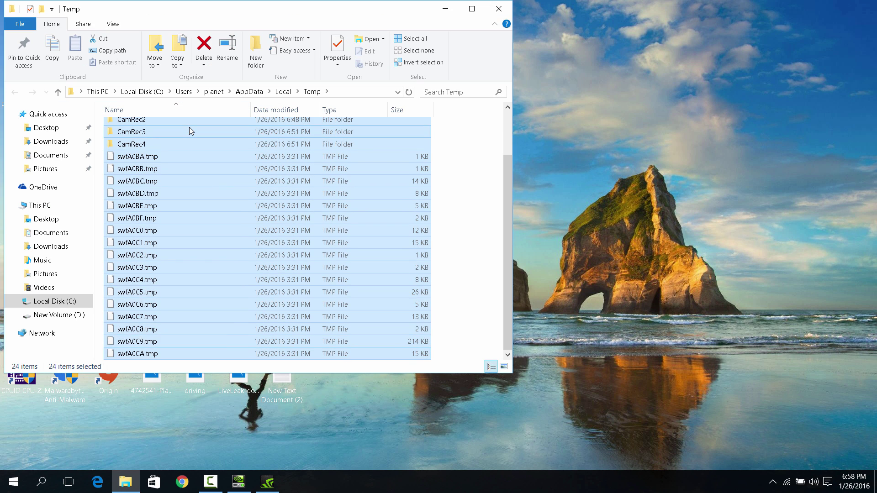
{"action": "key", "text": "Delete"}
Skip the in-use CamRec folders, applying the choice to all items.
{"action": "left_click", "coordinate": [195, 195]}
{"action": "left_click", "coordinate": [206, 209]}
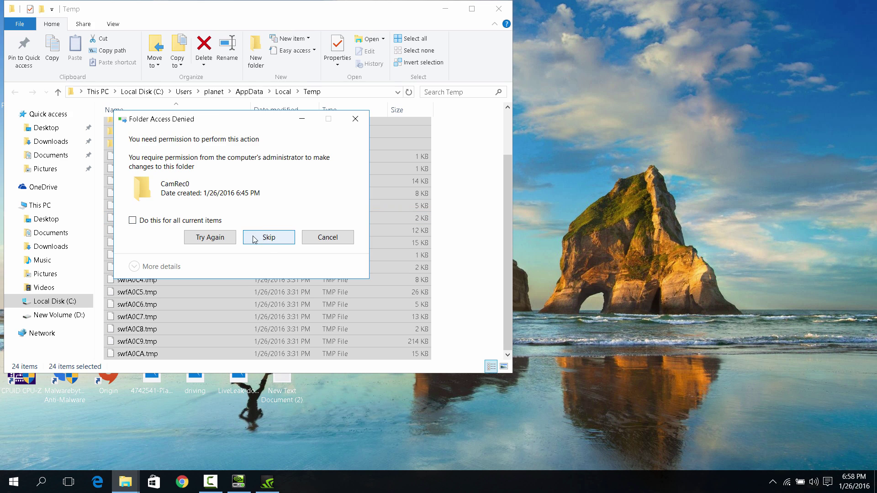
{"action": "left_click", "coordinate": [269, 243]}
{"action": "left_click", "coordinate": [269, 245]}
{"action": "left_click", "coordinate": [158, 223]}
{"action": "left_click", "coordinate": [260, 237]}
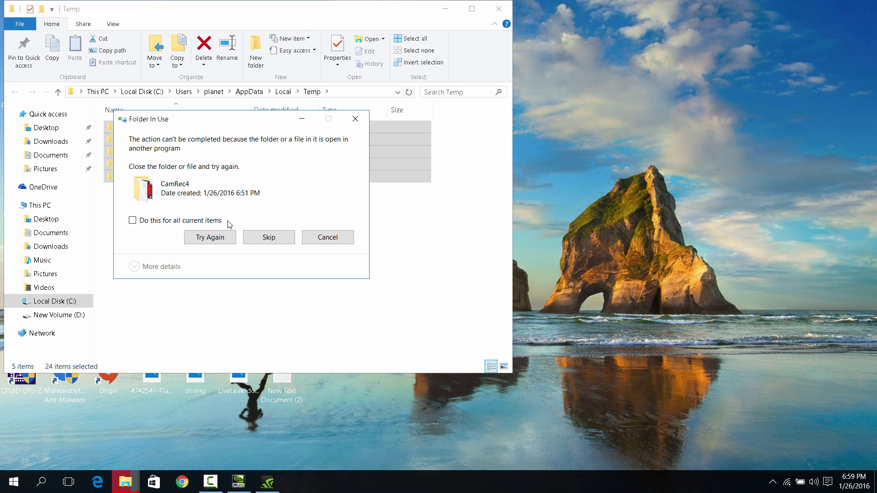
{"action": "left_click", "coordinate": [216, 222]}
{"action": "left_click", "coordinate": [274, 238]}
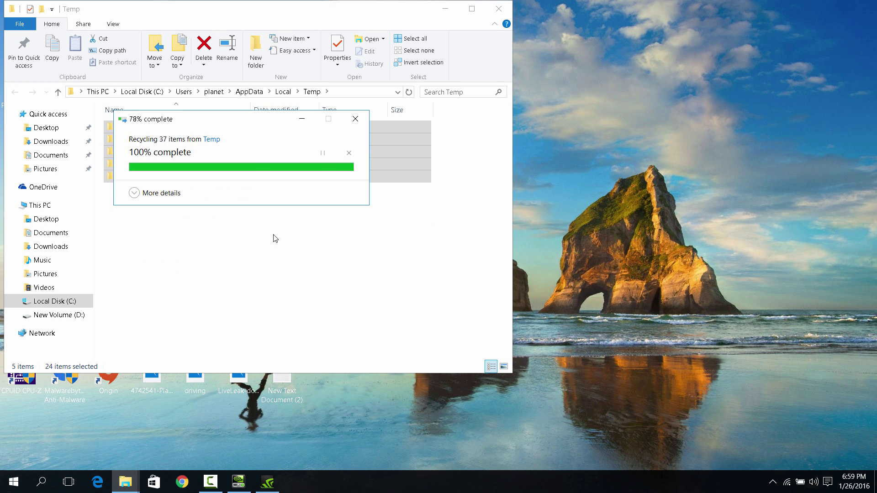
Close the Temp folder and permanently empty the Recycle Bin's 19 items.
{"action": "double_click", "coordinate": [355, 16]}
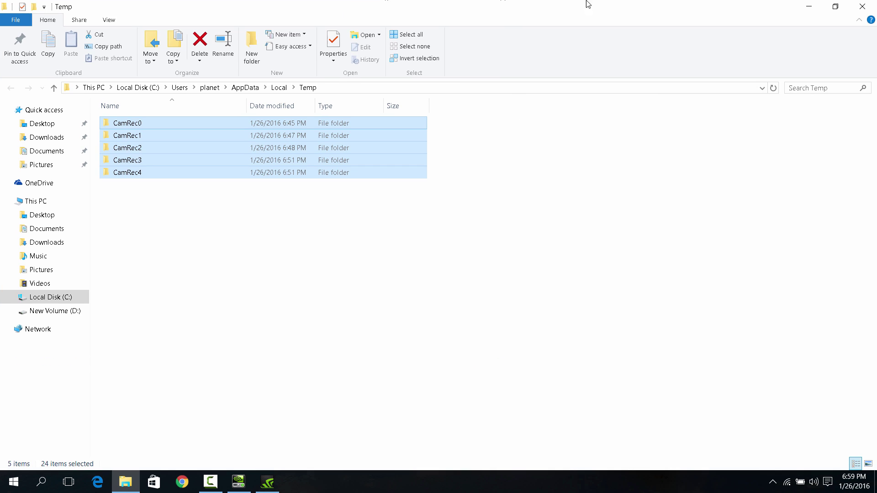
{"action": "left_click", "coordinate": [864, 6]}
{"action": "right_click", "coordinate": [21, 21]}
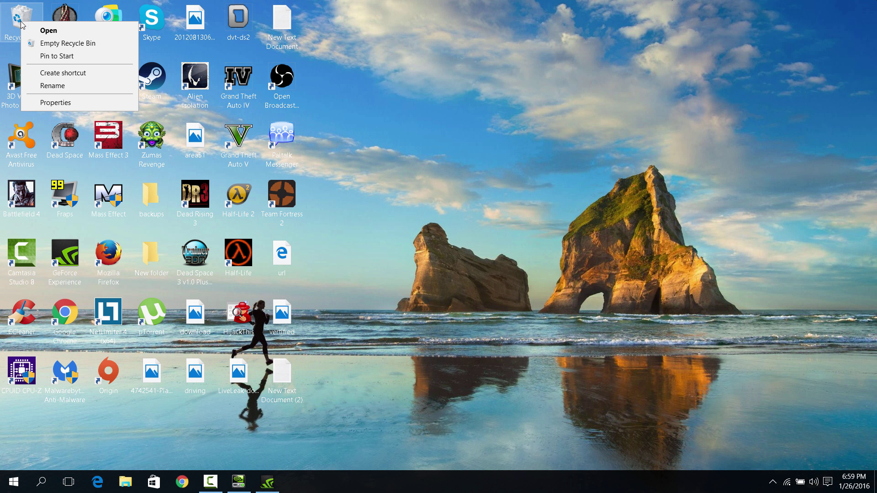
{"action": "left_click", "coordinate": [68, 43]}
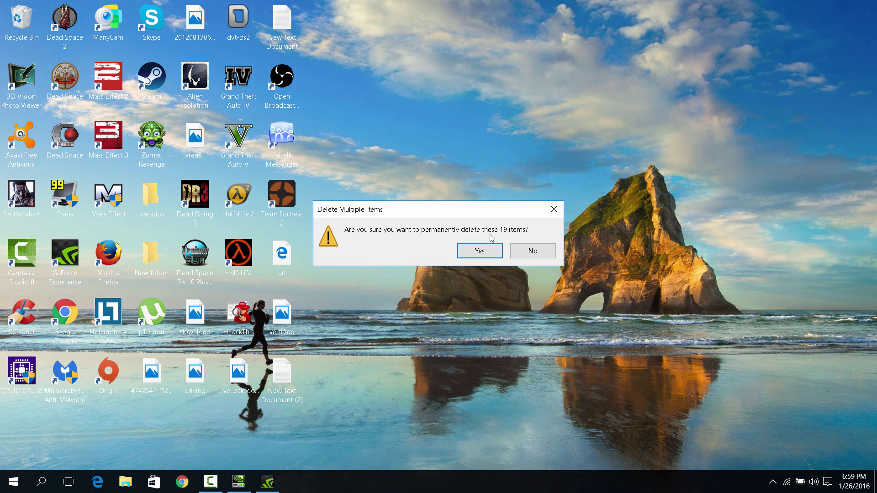
{"action": "left_click", "coordinate": [487, 250]}
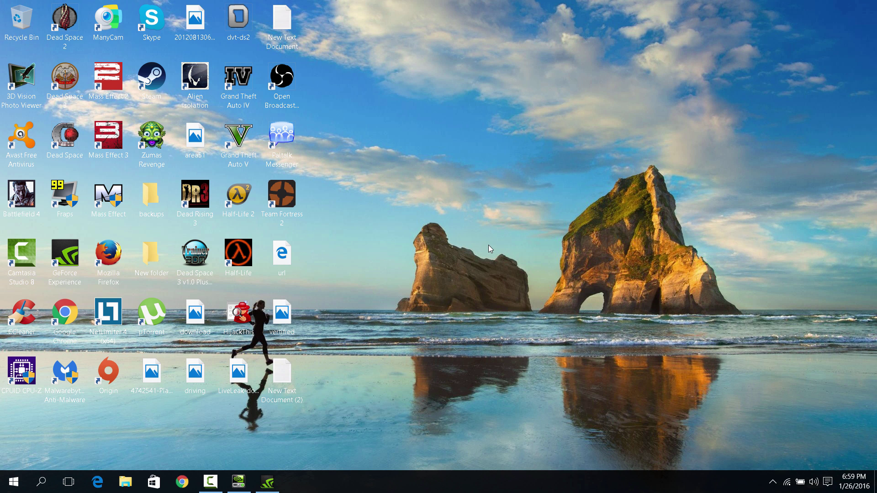
{"action": "key", "text": "super+x"}
{"action": "left_click", "coordinate": [470, 320]}
Relaunch HijackThis with administrator rights.
{"action": "double_click", "coordinate": [226, 323]}
{"action": "right_click", "coordinate": [226, 322]}
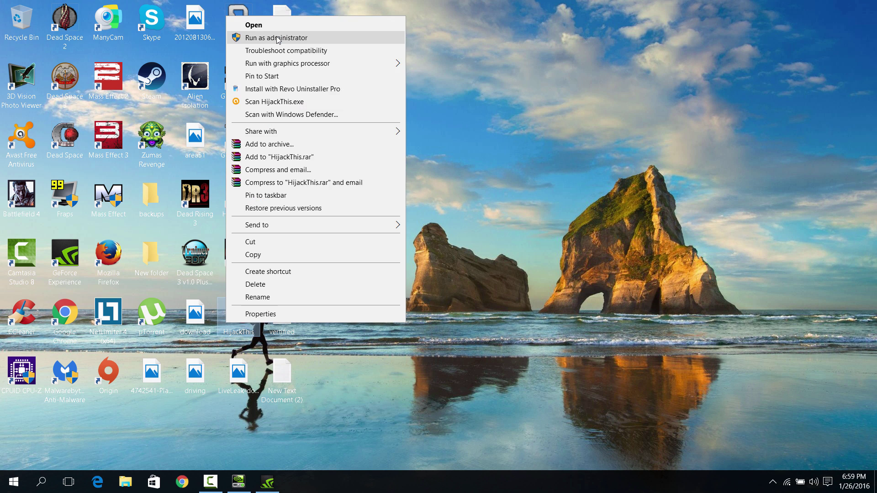
{"action": "left_click", "coordinate": [278, 38]}
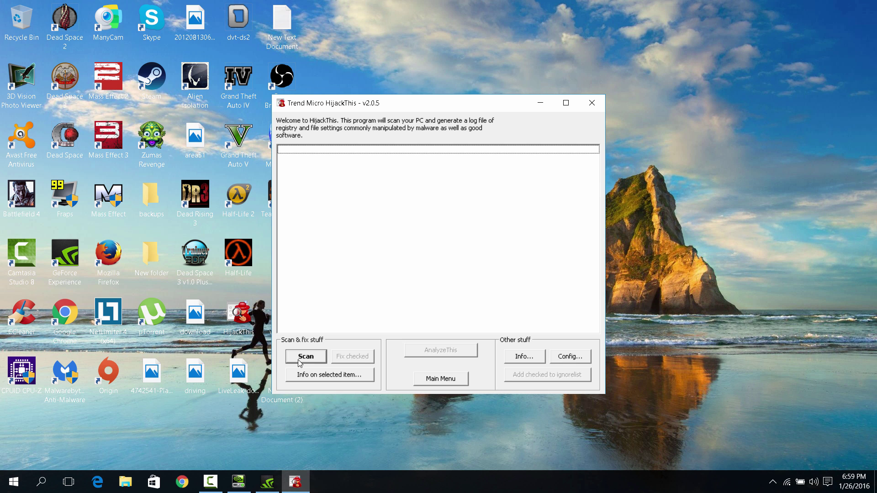
Check Avast's protection status from the tray, then close Avast and HijackThis and switch to Chrome.
{"action": "left_click", "coordinate": [771, 482]}
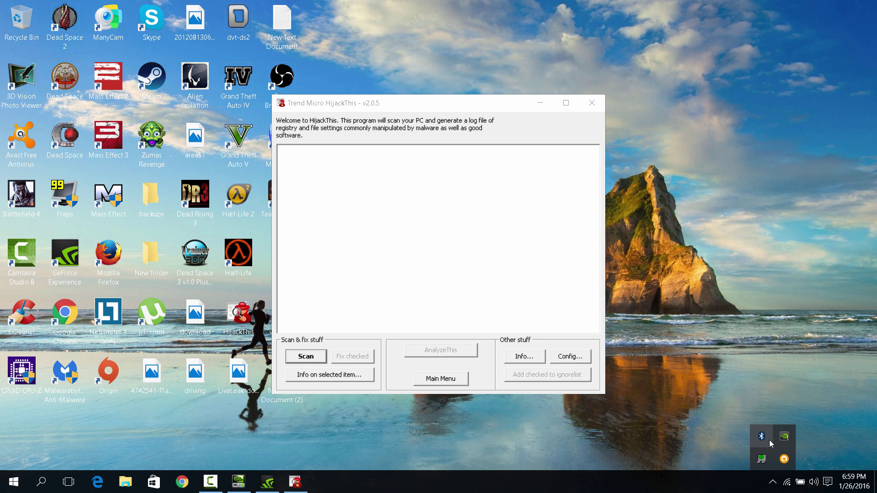
{"action": "right_click", "coordinate": [784, 437]}
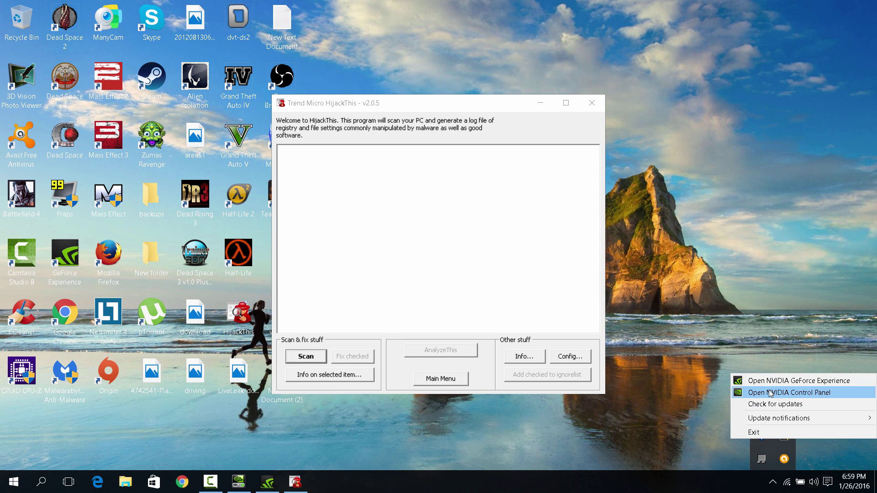
{"action": "left_click", "coordinate": [782, 459]}
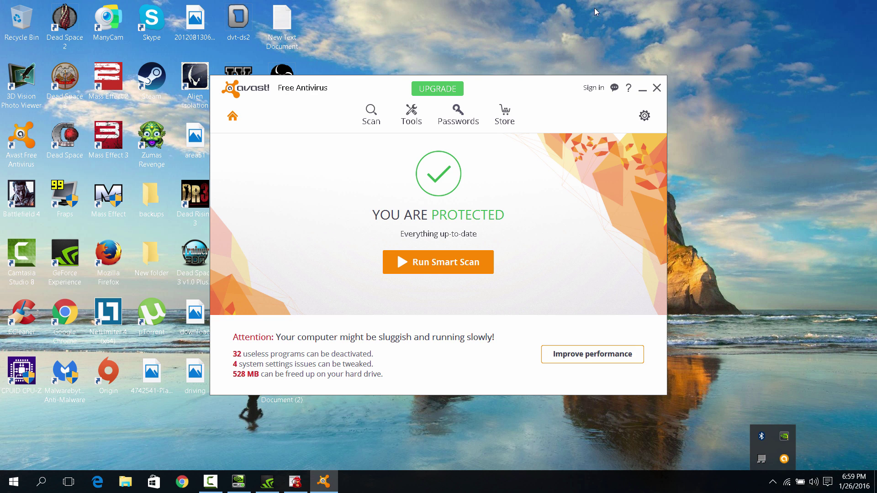
{"action": "left_click", "coordinate": [656, 88]}
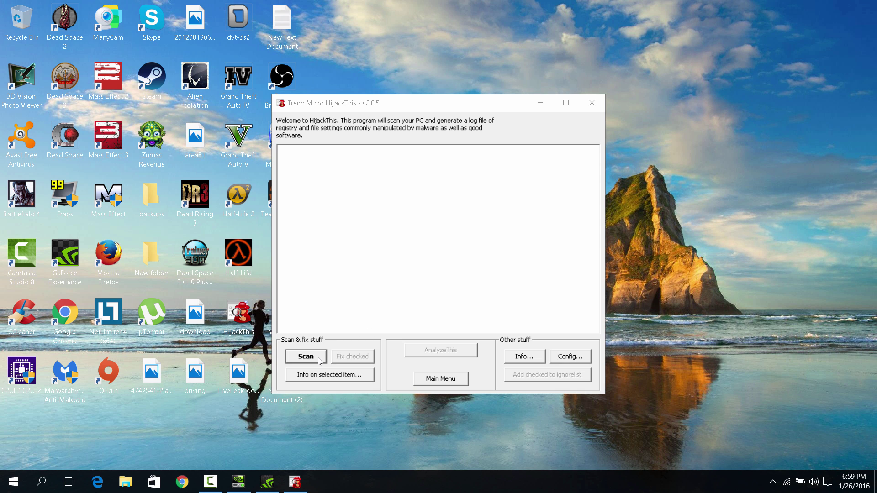
{"action": "left_click", "coordinate": [592, 103]}
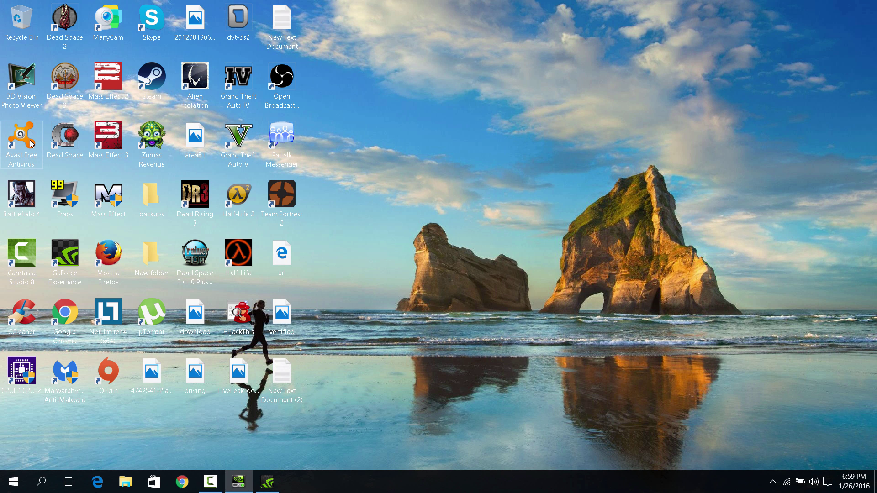
{"action": "left_click", "coordinate": [182, 482]}
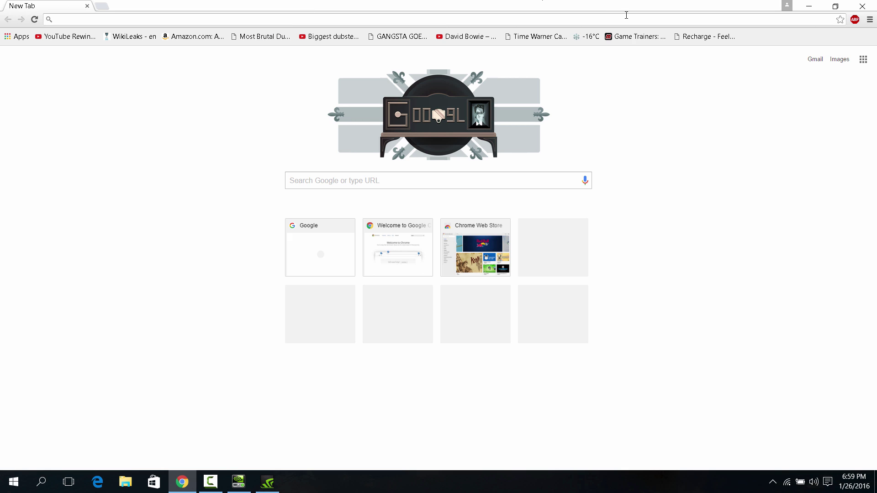
Clear Chrome's history, cookies, cache and passwords via the advanced Clear browsing data option.
{"action": "left_click", "coordinate": [869, 20]}
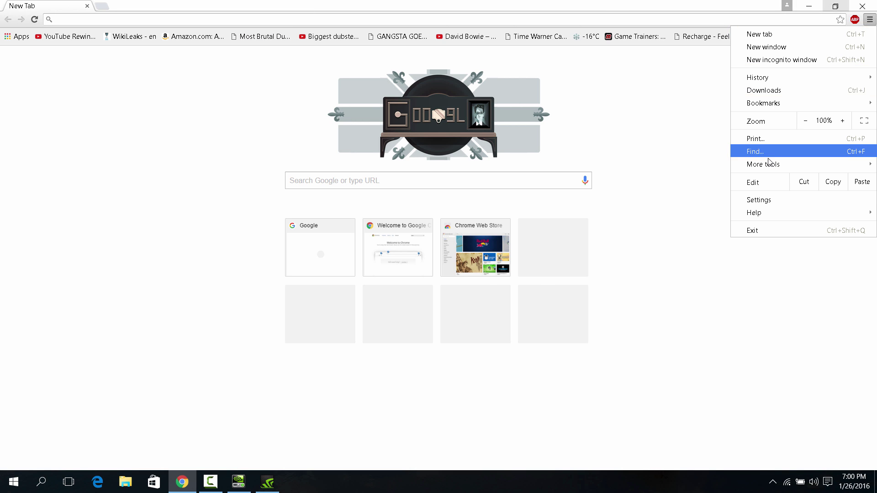
{"action": "left_click", "coordinate": [758, 201]}
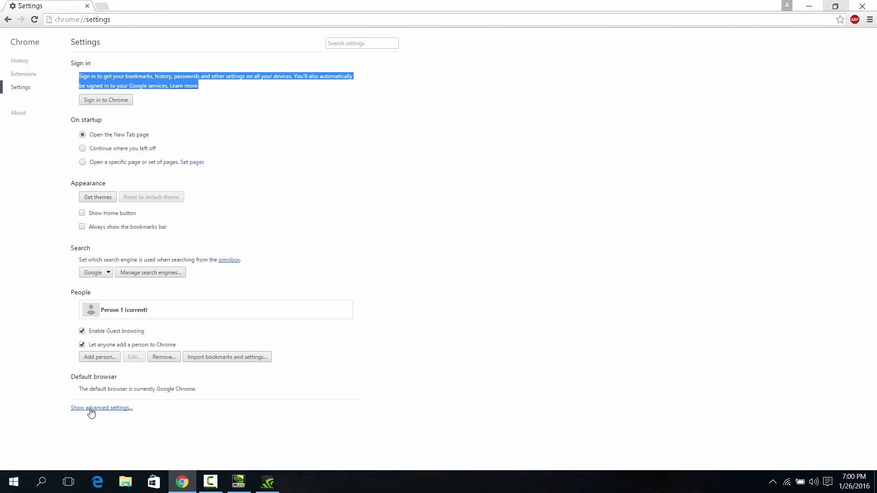
{"action": "left_click", "coordinate": [90, 409]}
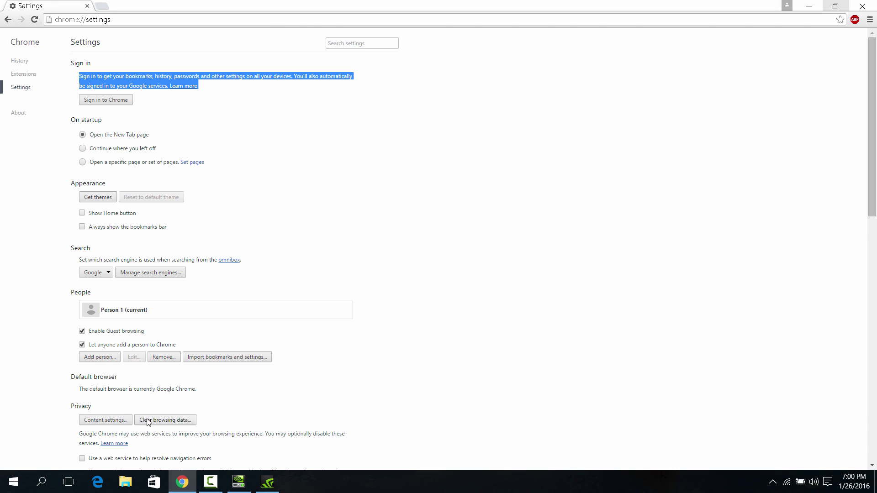
{"action": "left_click", "coordinate": [150, 420]}
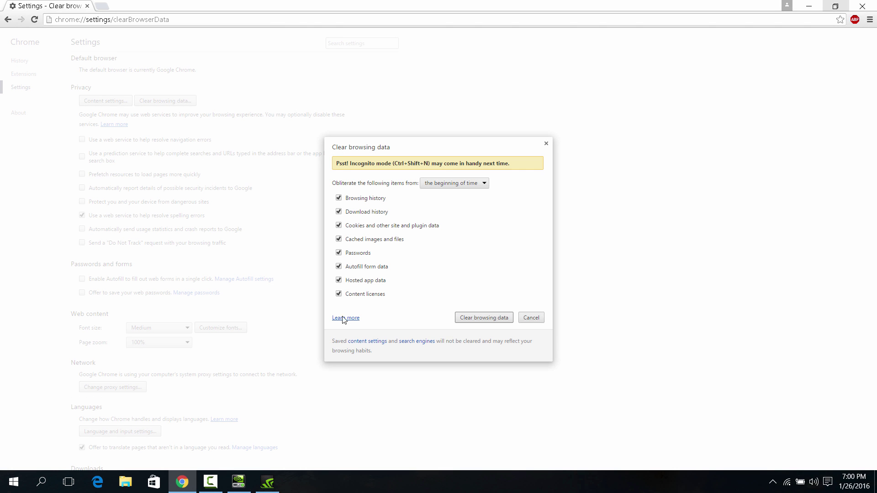
{"action": "left_click", "coordinate": [487, 318]}
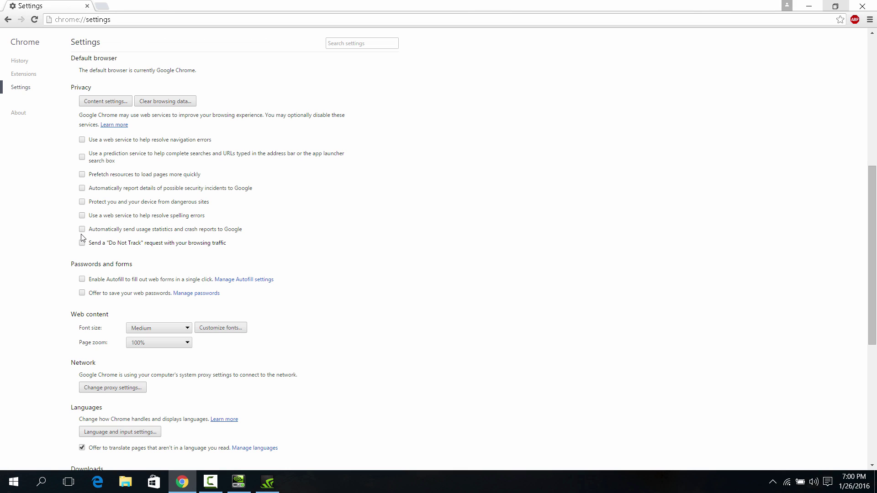
Search Google for 'time in london', then for 'time in sydney'.
{"action": "left_click", "coordinate": [155, 19]}
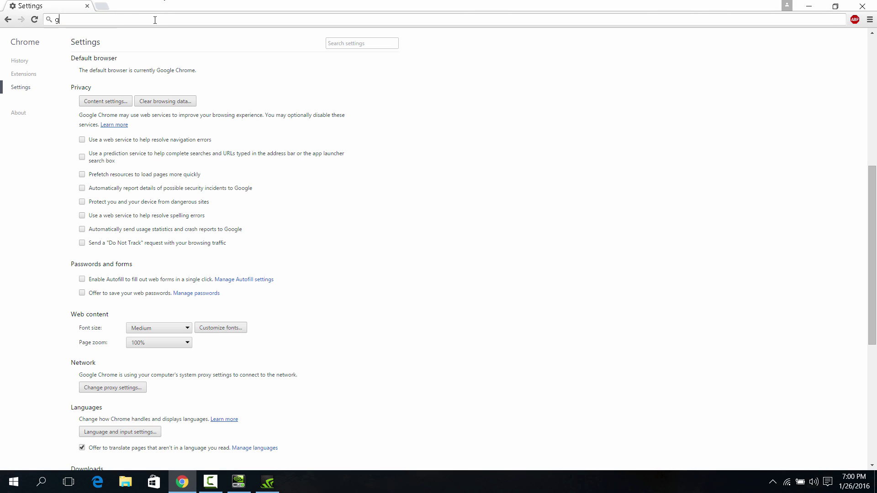
{"action": "type", "text": "google"}
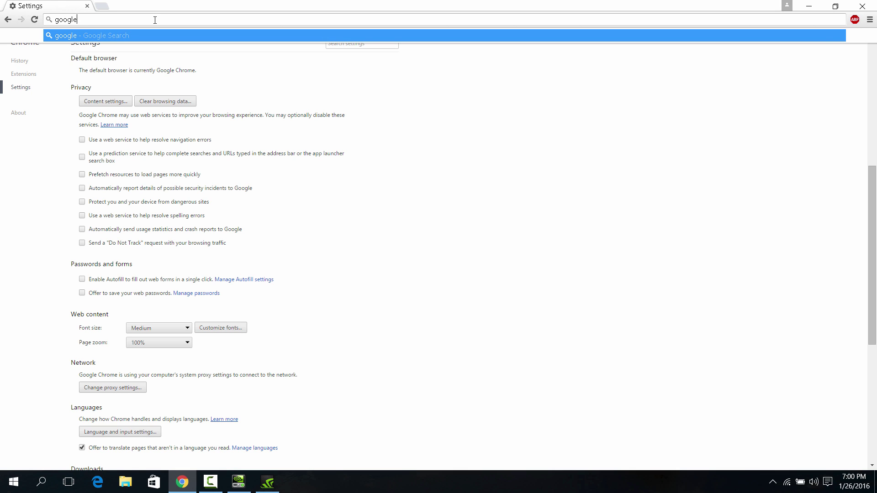
{"action": "type", "text": ".com"}
{"action": "key", "text": "Return"}
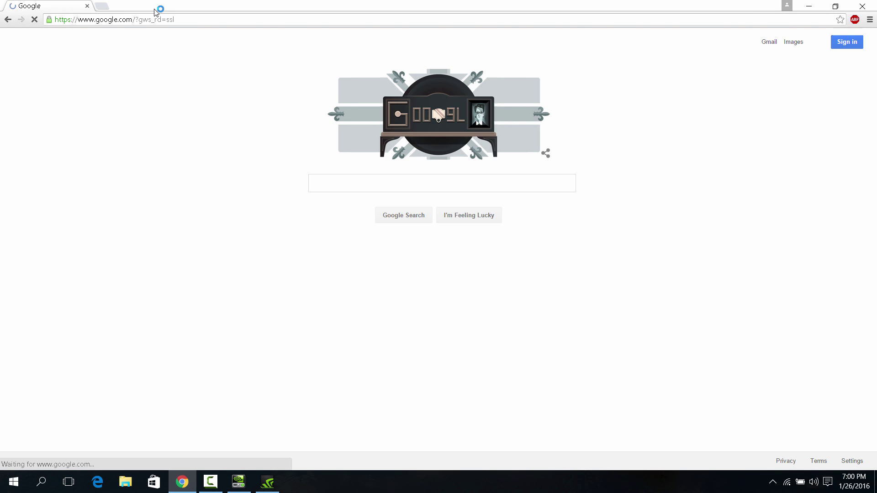
{"action": "type", "text": "time in london"}
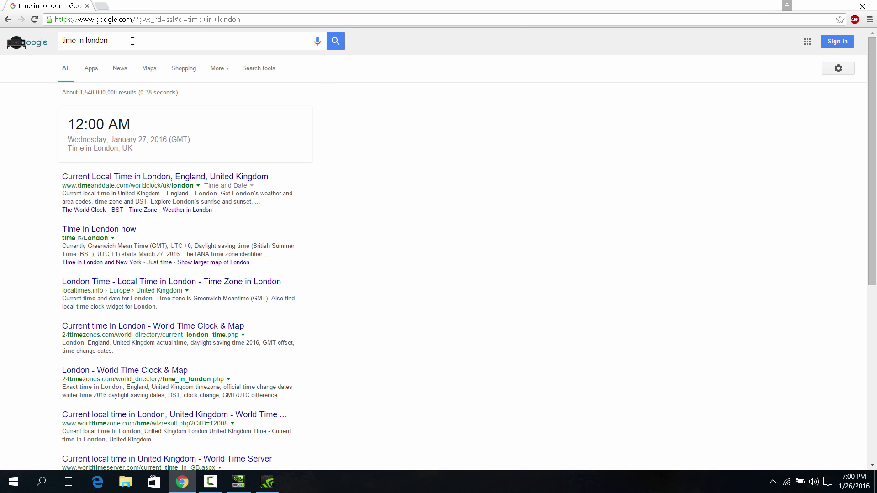
{"action": "key", "text": "ctrl+a"}
{"action": "type", "text": "time in sydney"}
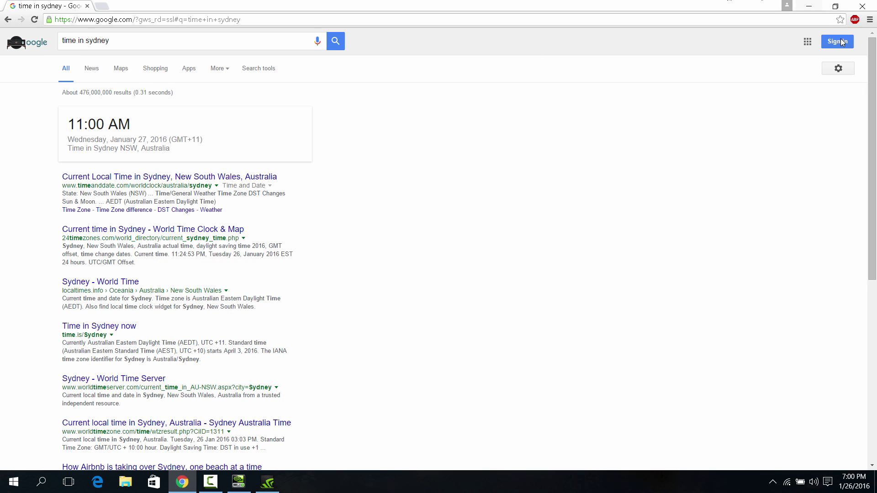
Search for 'youtube', open the YouTube site, then close Chrome.
{"action": "left_click", "coordinate": [869, 20]}
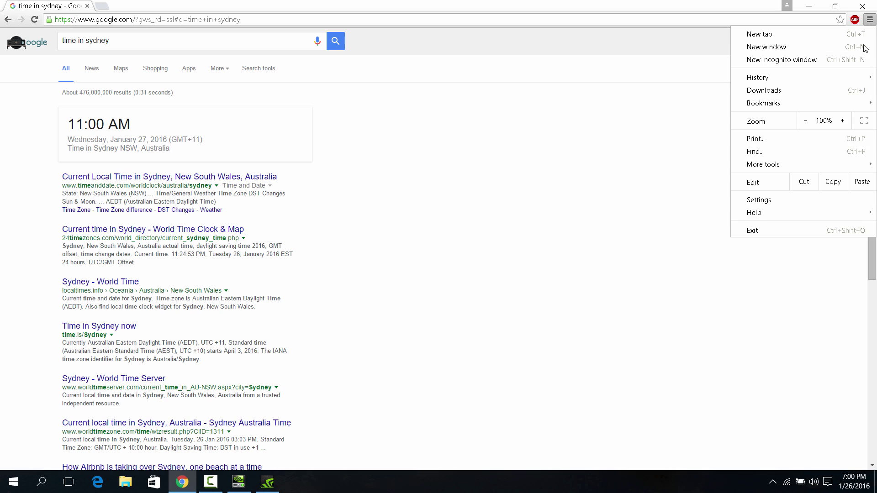
{"action": "left_click", "coordinate": [626, 172]}
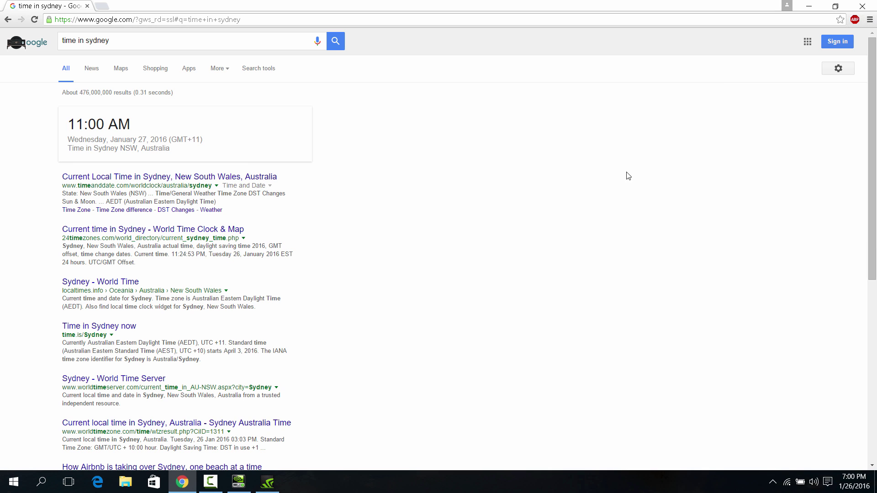
{"action": "left_click", "coordinate": [329, 19]}
{"action": "type", "text": "youtube"}
{"action": "key", "text": "Return"}
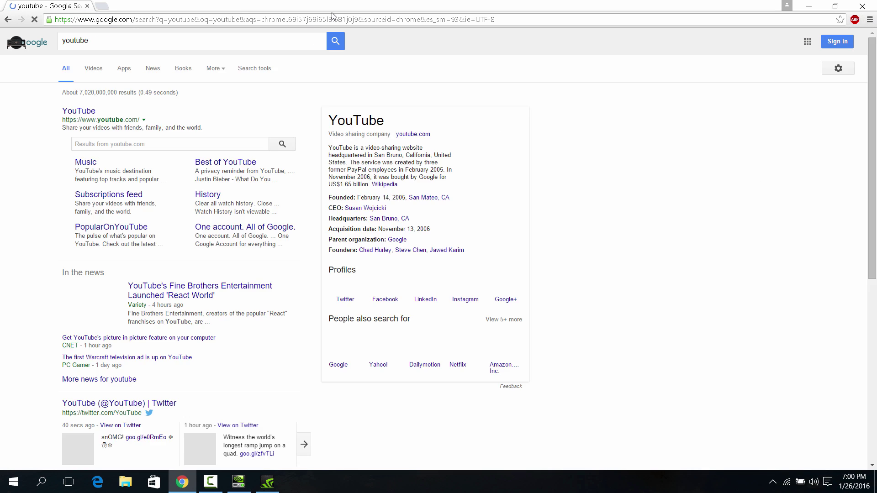
{"action": "left_click", "coordinate": [76, 113]}
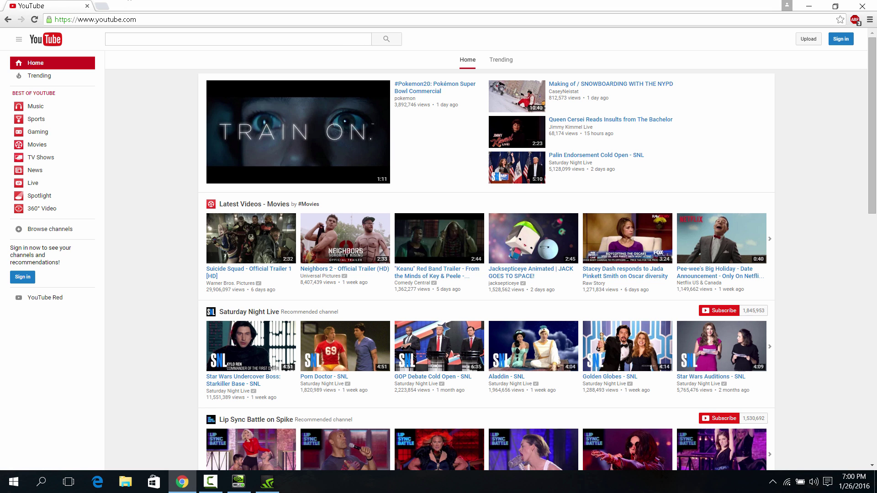
{"action": "left_click", "coordinate": [862, 6]}
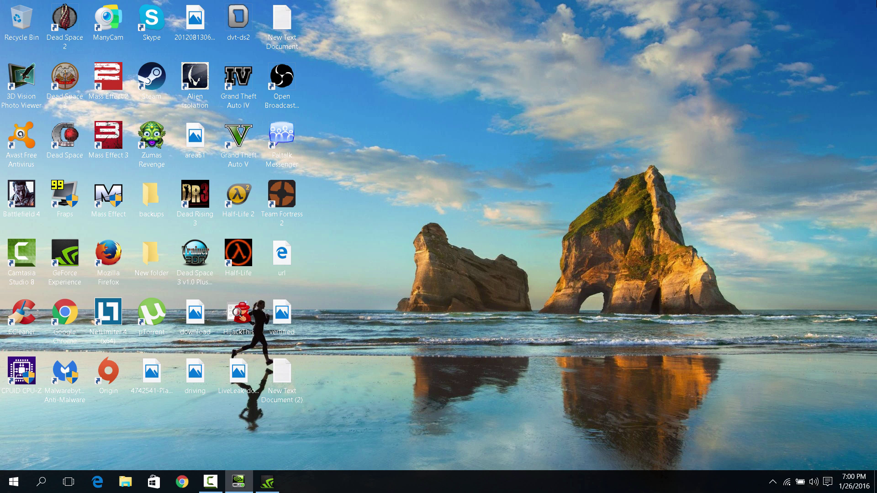
Delete all 19 items in the Downloads folder using File Explorer.
{"action": "right_click", "coordinate": [14, 481]}
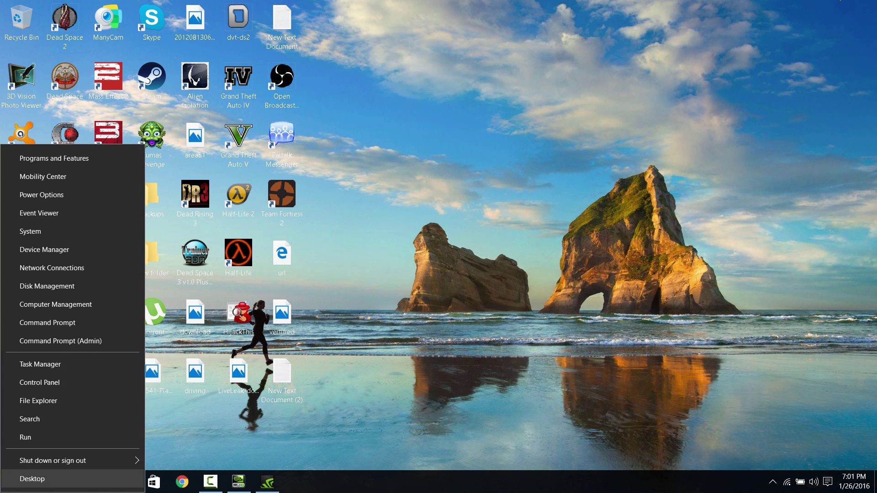
{"action": "left_click", "coordinate": [4, 401]}
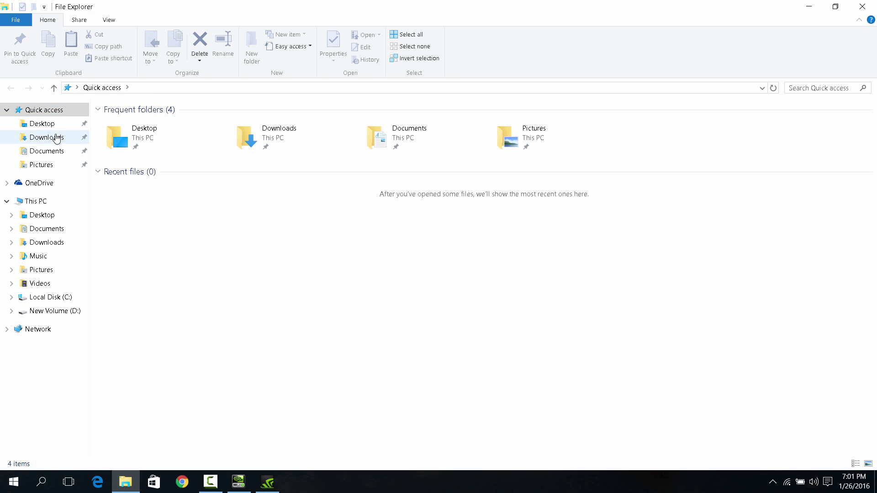
{"action": "left_click", "coordinate": [47, 137]}
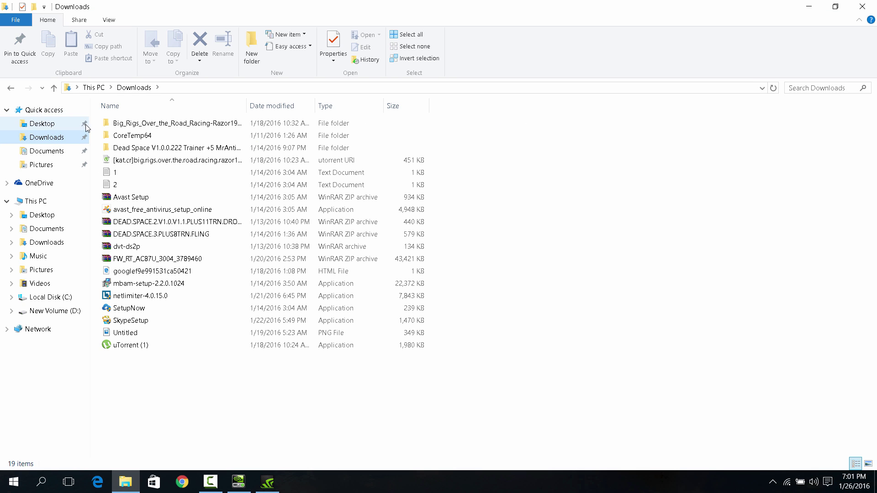
{"action": "left_click", "coordinate": [110, 125]}
{"action": "key", "text": "Down"}
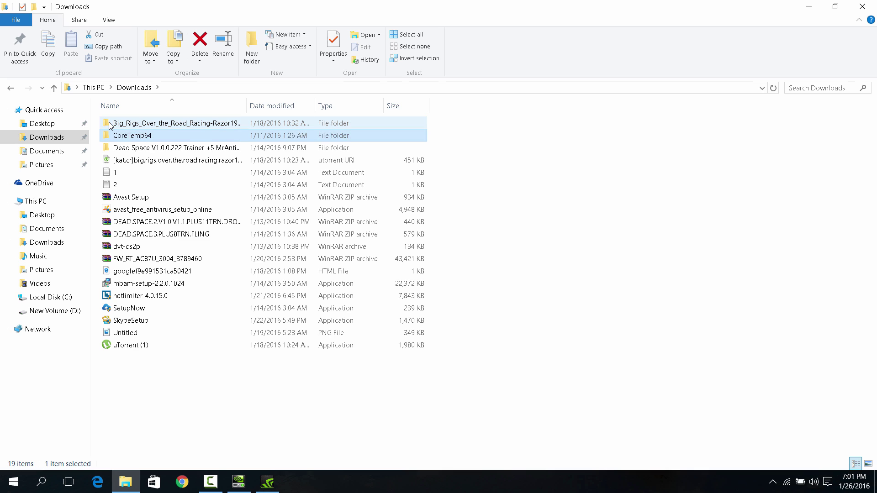
{"action": "key", "text": "Down"}
{"action": "key", "text": "Down"}
{"action": "key", "text": "Down"}
{"action": "key", "text": "Up"}
{"action": "key", "text": "Up"}
{"action": "key", "text": "Up"}
{"action": "key", "text": "Up"}
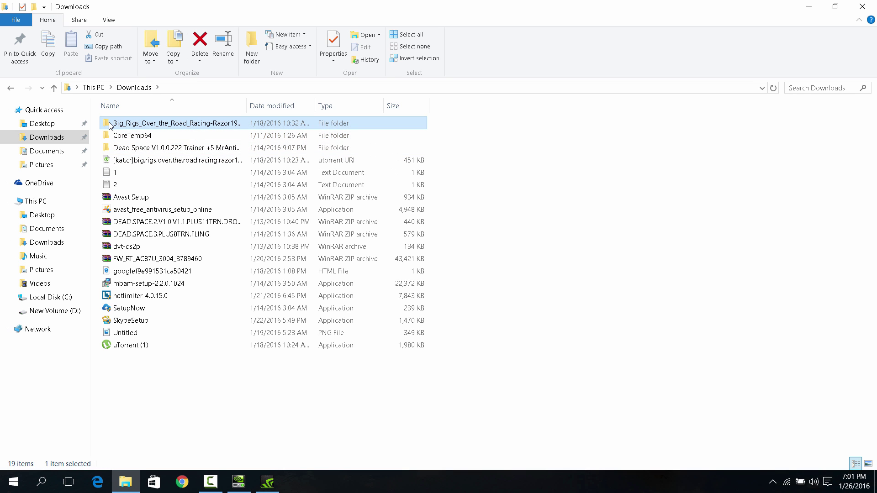
{"action": "key", "text": "shift+Down"}
{"action": "key", "text": "shift+Down"}
{"action": "key", "text": "shift+Down"}
{"action": "key", "text": "shift+Down"}
{"action": "key", "text": "shift+Down"}
{"action": "key", "text": "shift+Down"}
{"action": "key", "text": "shift+Down"}
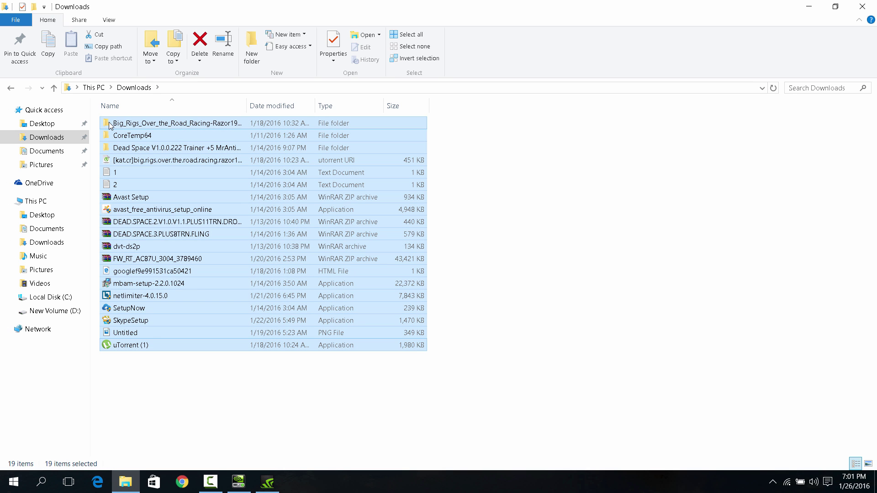
{"action": "key", "text": "Delete"}
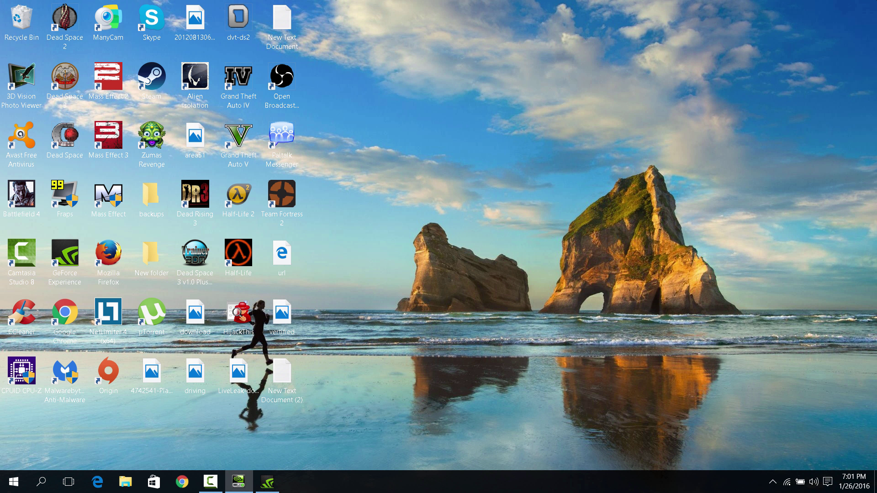
Empty the Recycle Bin, confirming permanent deletion of the 19 items.
{"action": "right_click", "coordinate": [17, 30]}
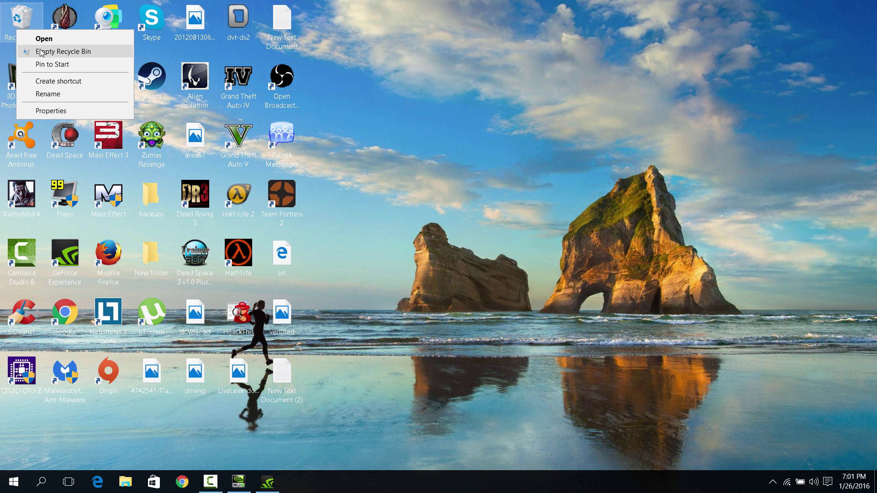
{"action": "left_click", "coordinate": [41, 51]}
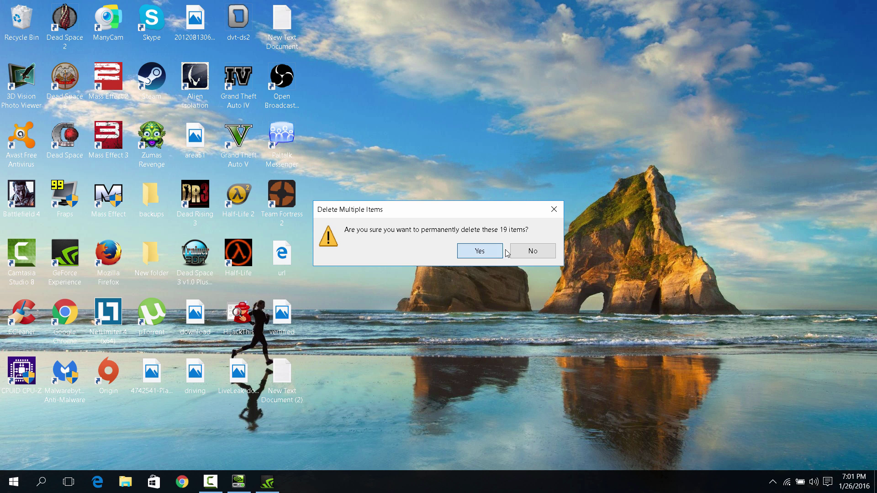
{"action": "left_click", "coordinate": [529, 253]}
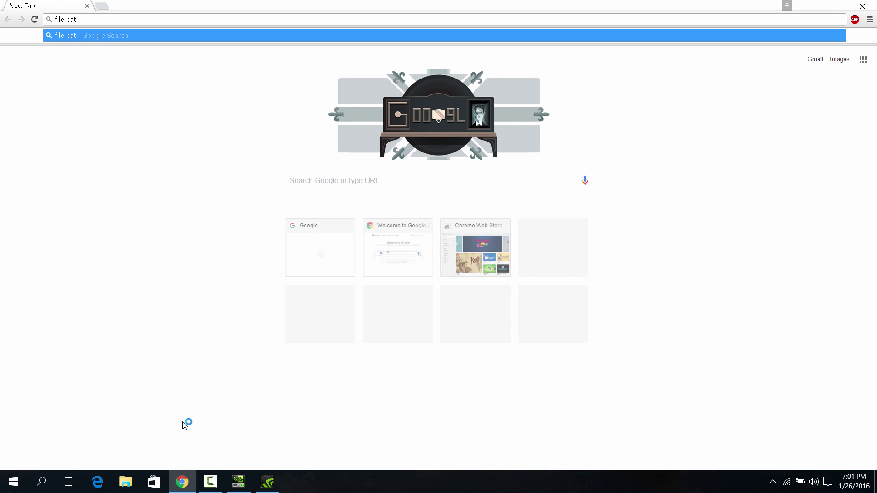
Search for 'explorer' and 'find files taking up space', opening a disk space analyser article.
{"action": "key", "text": "BackSpace"}
{"action": "key", "text": "BackSpace"}
{"action": "key", "text": "BackSpace"}
{"action": "type", "text": "explorer"}
{"action": "key", "text": "Return"}
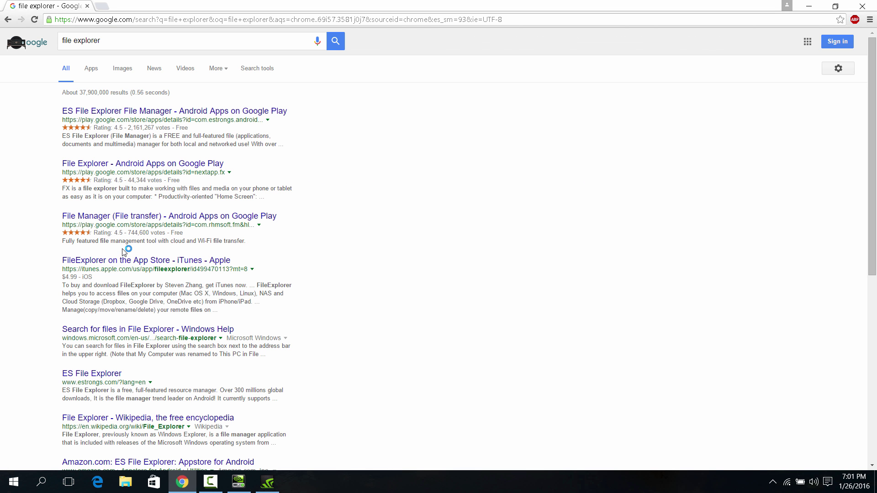
{"action": "left_click", "coordinate": [147, 38]}
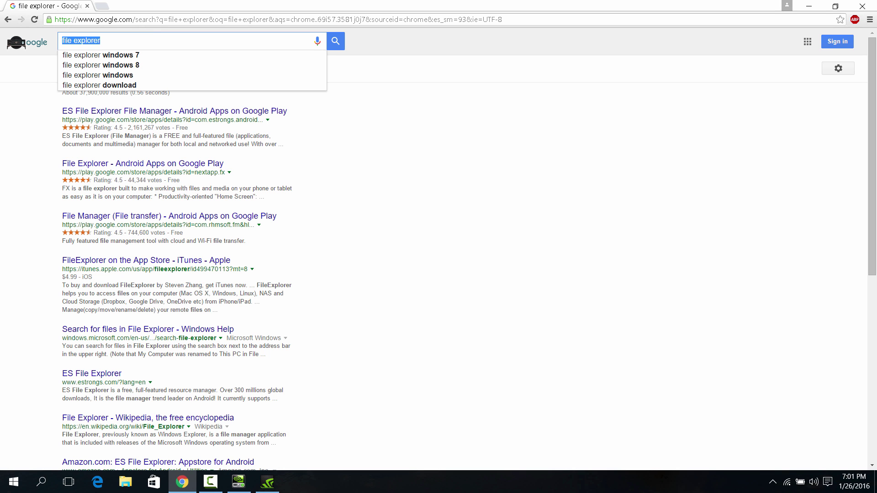
{"action": "type", "text": "find files taking up space"}
{"action": "key", "text": "Return"}
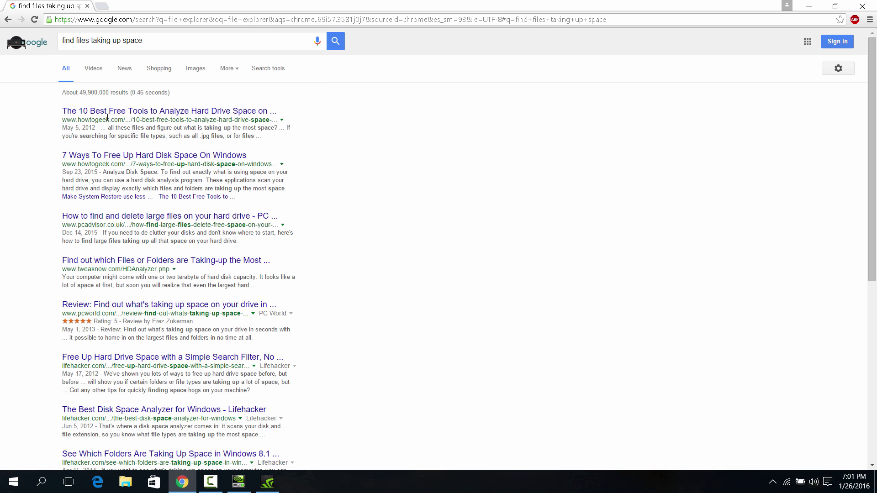
{"action": "left_click", "coordinate": [112, 114]}
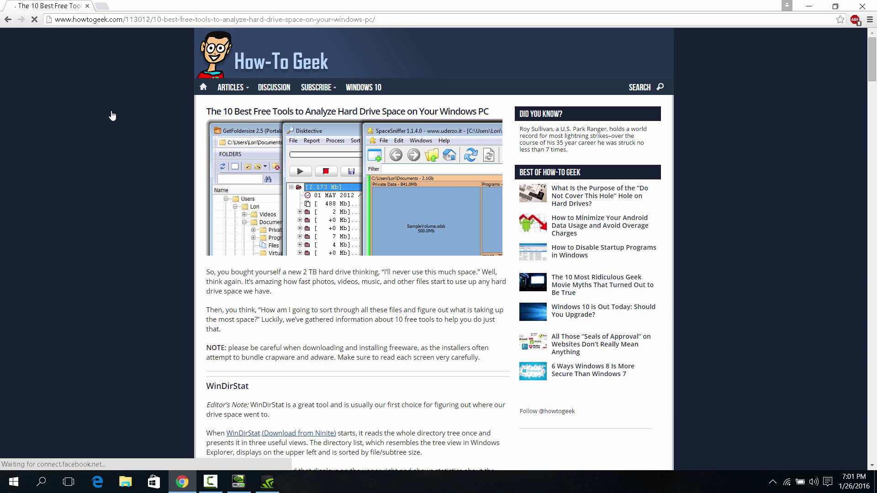
Search 'space sniffer' and reach its FossHub download mirror via the official site.
{"action": "left_click", "coordinate": [184, 18]}
{"action": "type", "text": "space sniffer"}
{"action": "key", "text": "Return"}
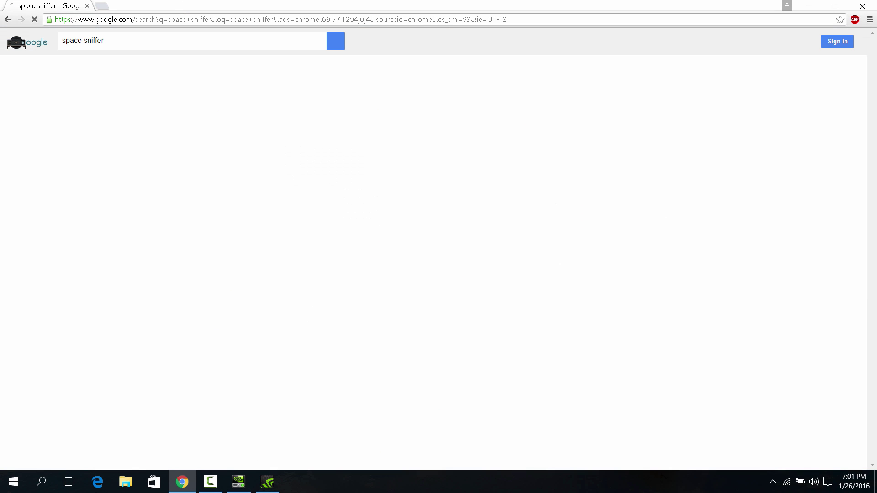
{"action": "left_click", "coordinate": [153, 114]}
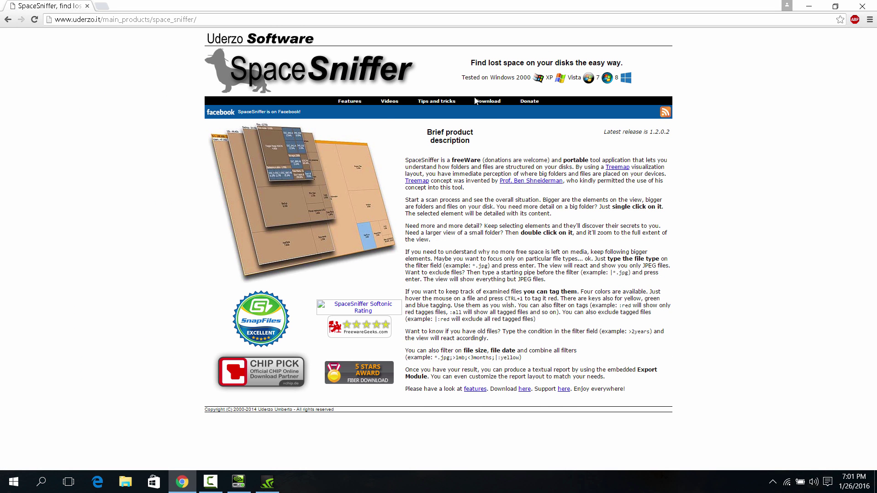
{"action": "left_click", "coordinate": [487, 103]}
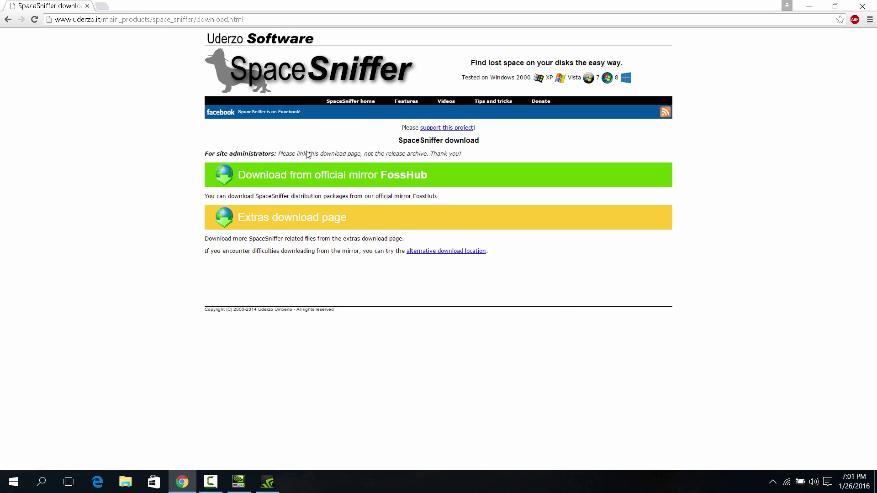
{"action": "left_click", "coordinate": [284, 184]}
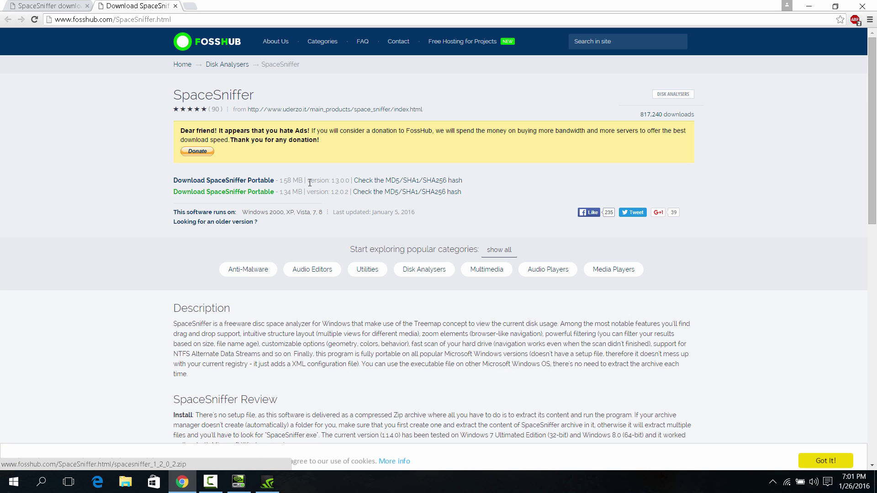
Download the SpaceSniffer Portable 1.3.0.0 zip, open it, and minimize Chrome.
{"action": "left_click", "coordinate": [242, 184]}
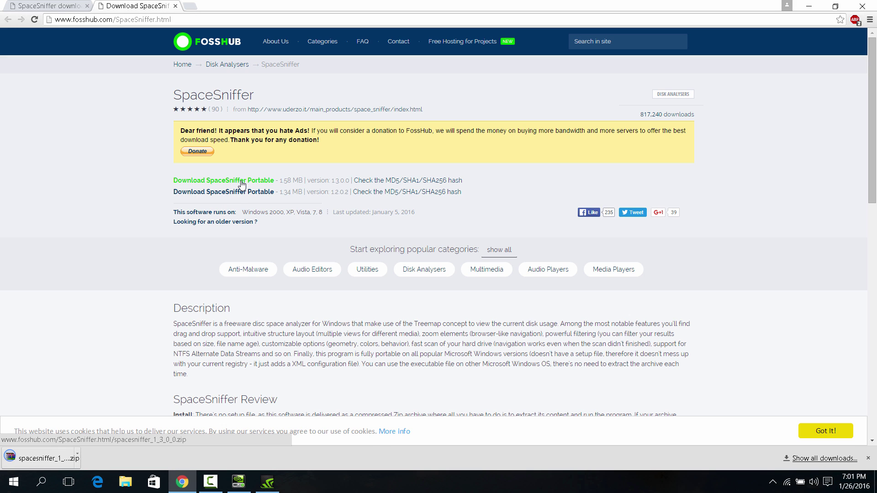
{"action": "left_click", "coordinate": [21, 464]}
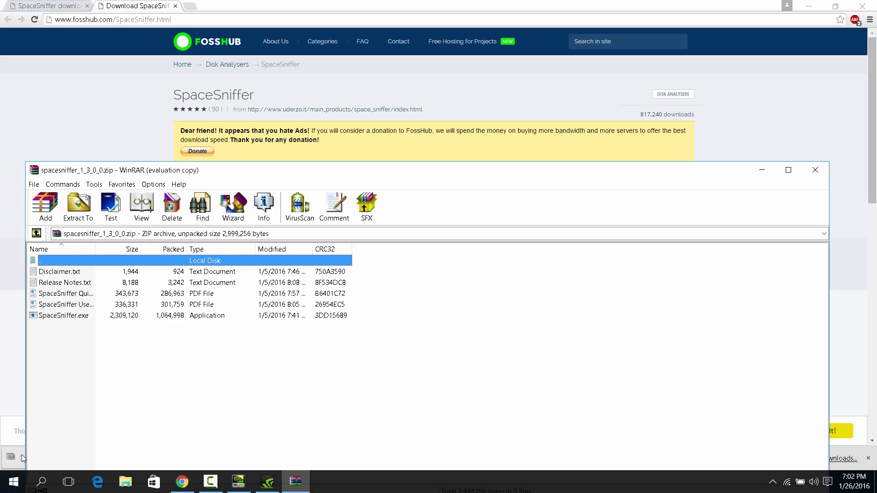
{"action": "left_click", "coordinate": [809, 6]}
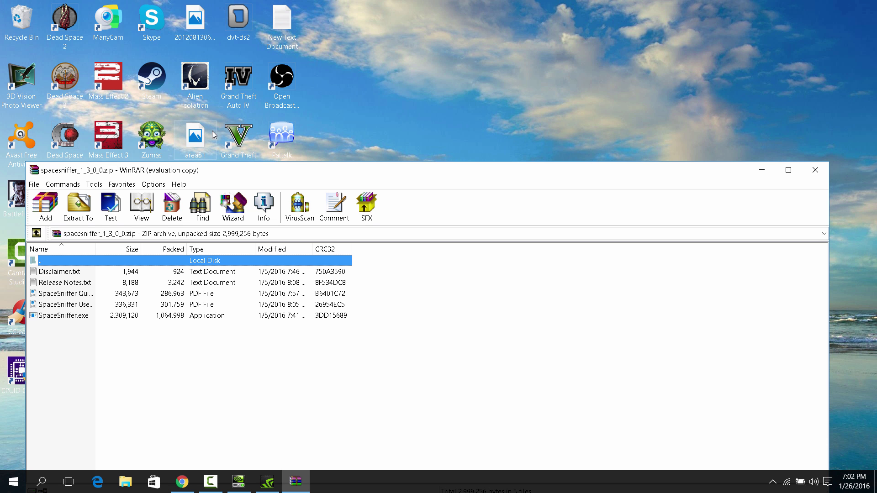
Drag SpaceSniffer.exe onto the desktop, test-launch it, then close it.
{"action": "left_click", "coordinate": [64, 316]}
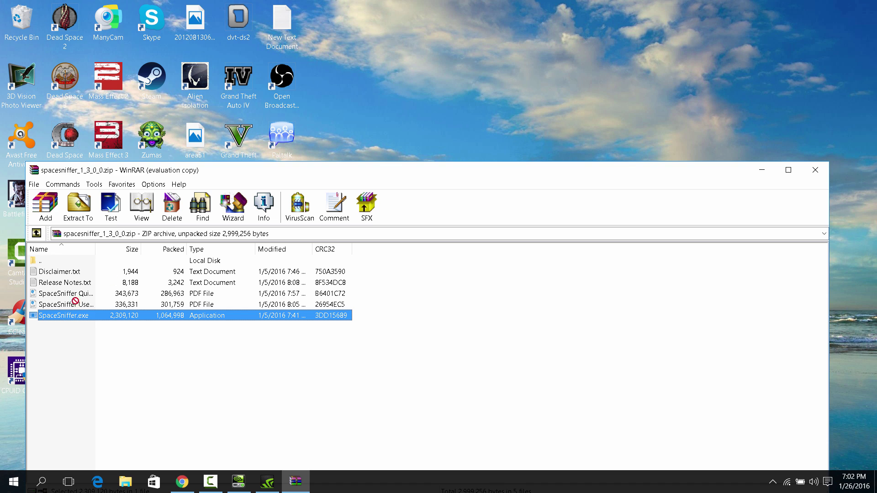
{"action": "left_click_drag", "start_coordinate": [63, 318], "coordinate": [440, 38]}
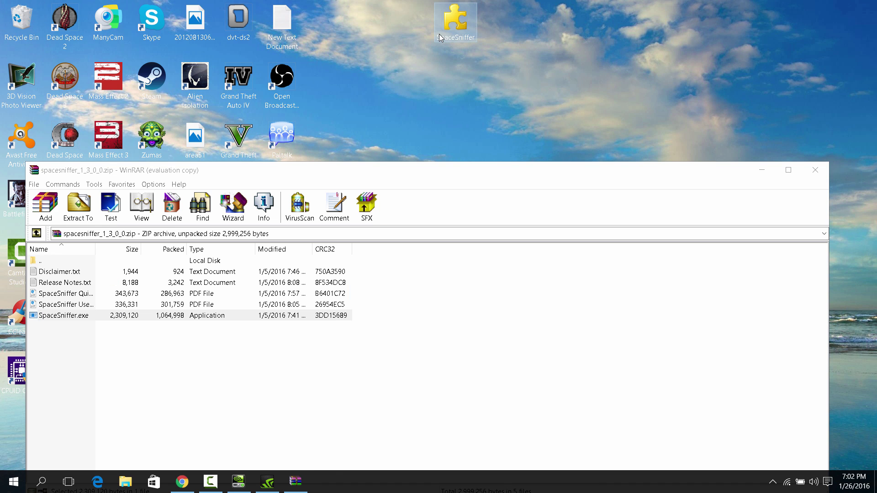
{"action": "double_click", "coordinate": [439, 35]}
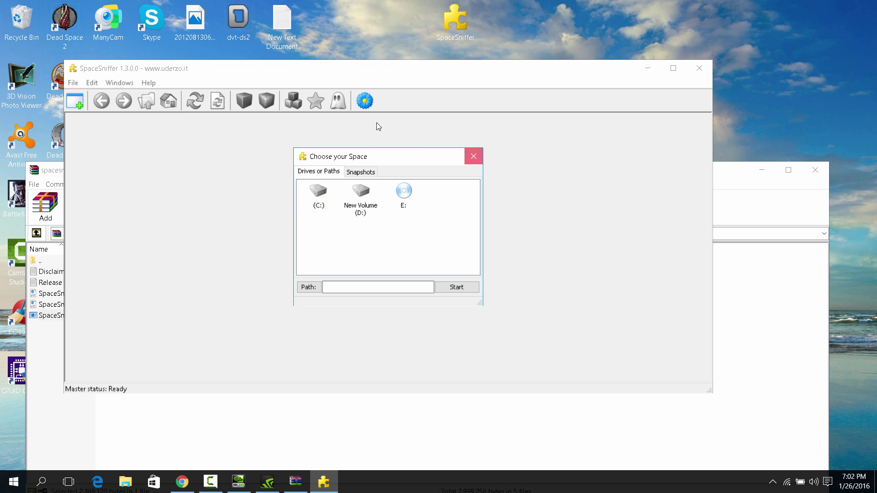
{"action": "left_click", "coordinate": [474, 156]}
{"action": "key", "text": "alt+F4"}
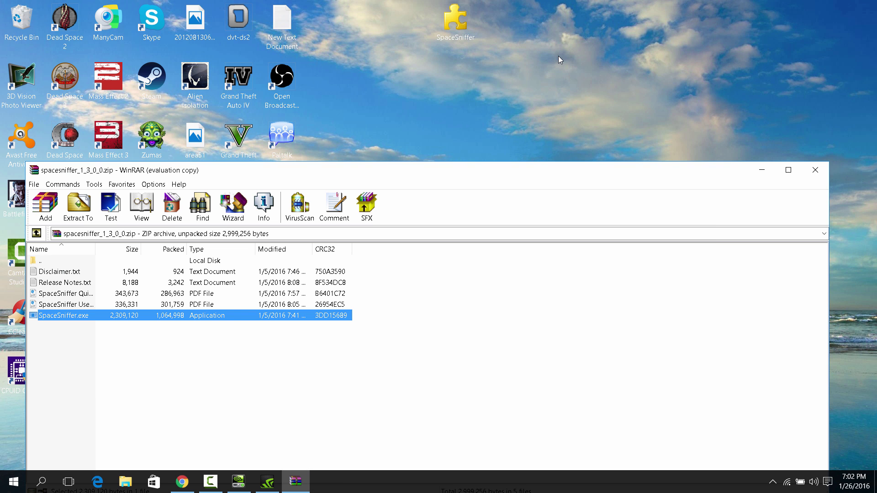
Close the WinRAR window holding the SpaceSniffer archive.
{"action": "left_click", "coordinate": [810, 167]}
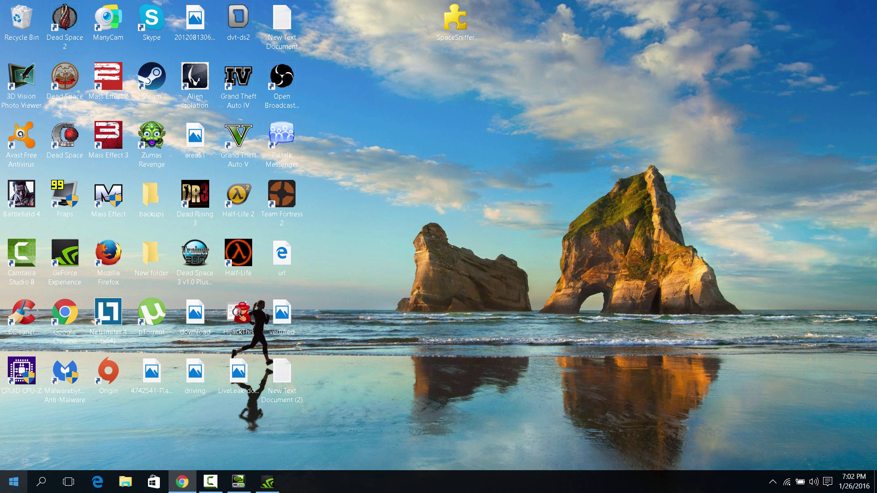
{"action": "mouse_move", "coordinate": [237, 482]}
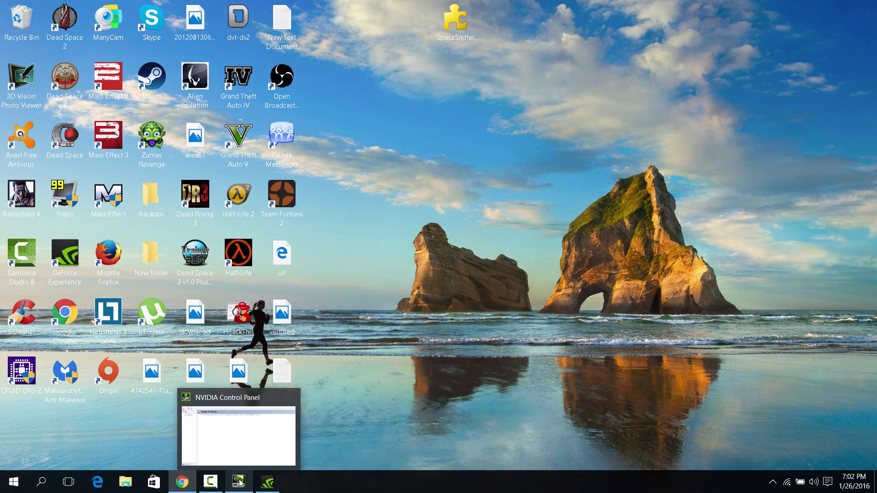
{"action": "left_click", "coordinate": [209, 483]}
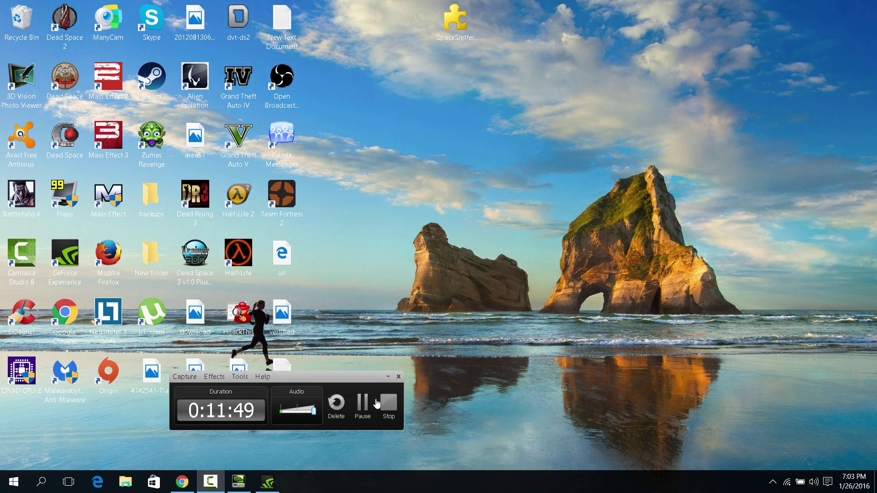